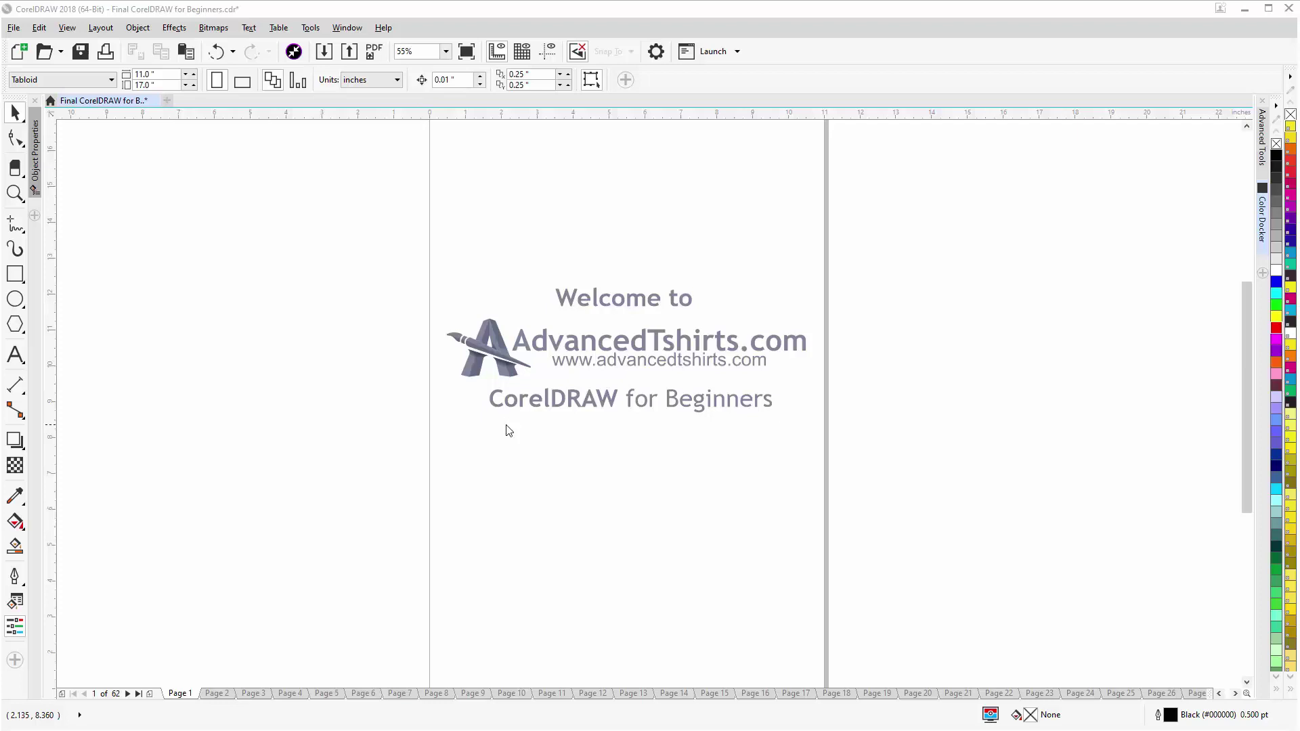
# Step: Go to page 29, the Interactive Fill Tool Fountain Fill page with the red square
pyautogui.click(295, 694)
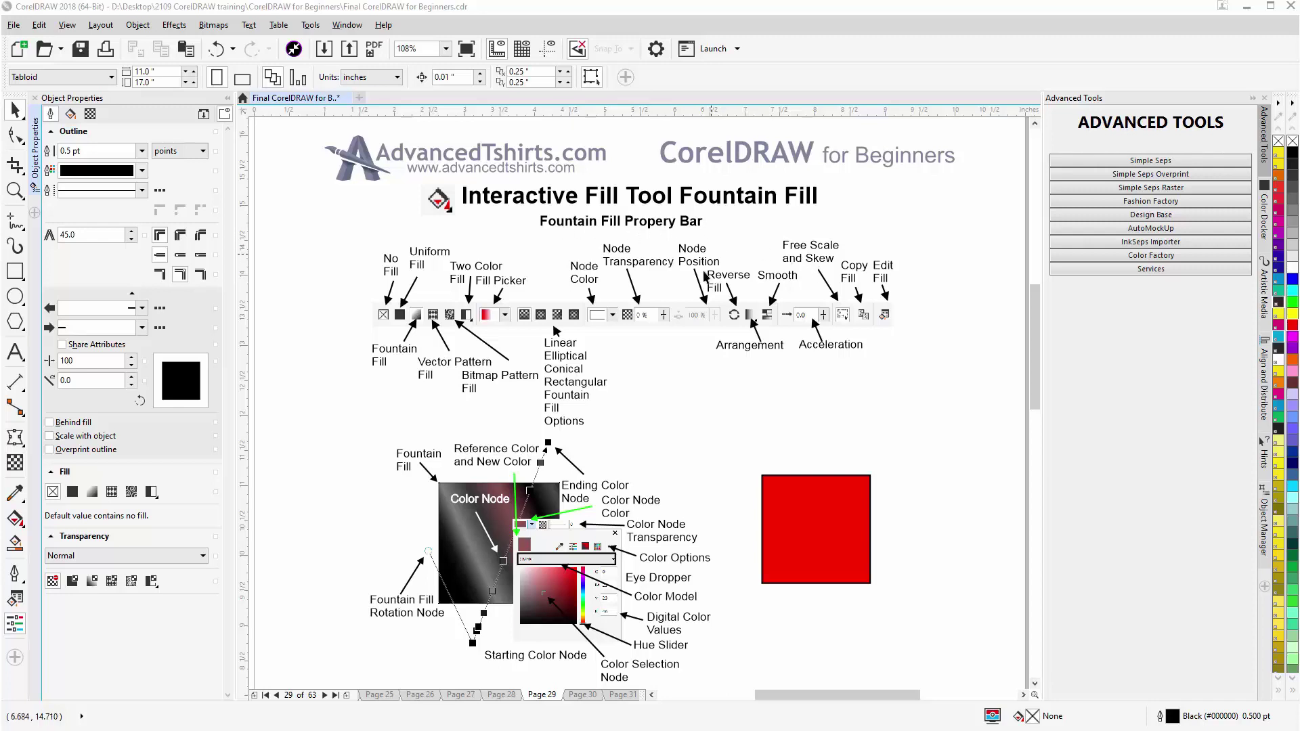
# Step: Give the red square a linear red-to-white fountain fill using the Interactive Fill tool
pyautogui.click(810, 516)
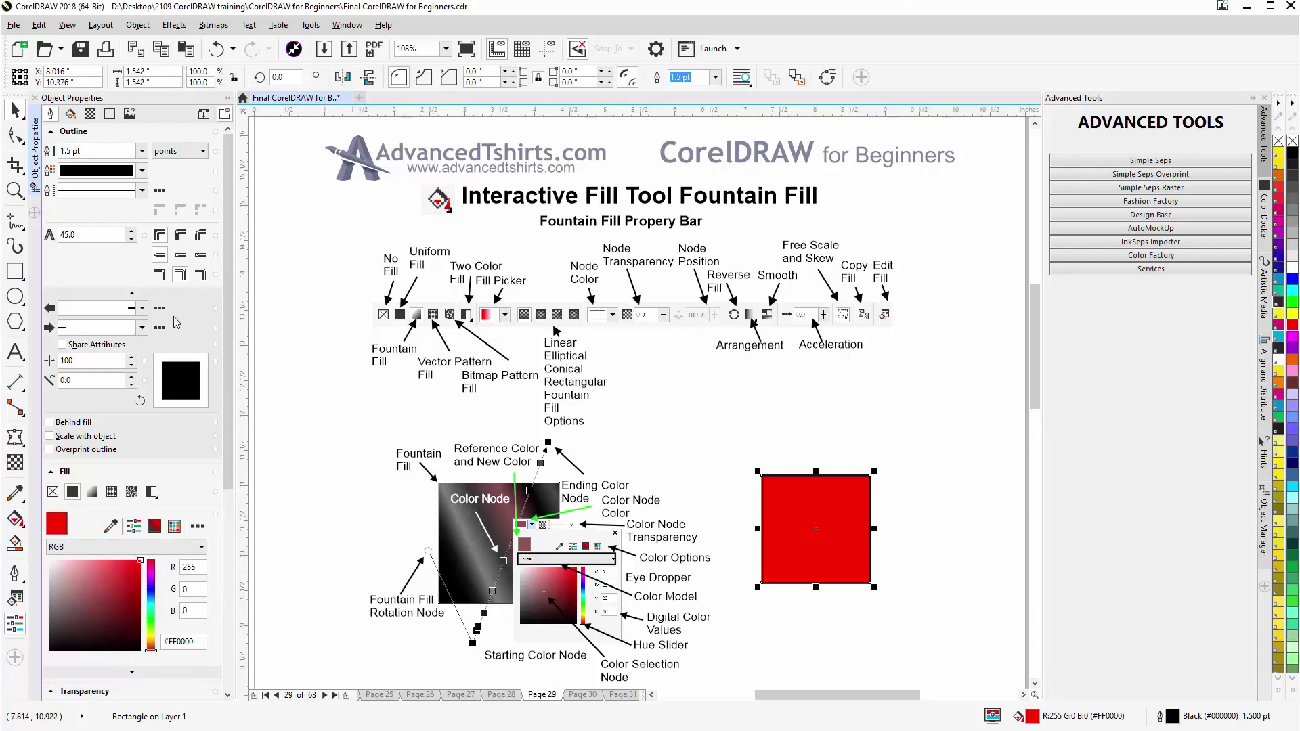
pyautogui.click(16, 520)
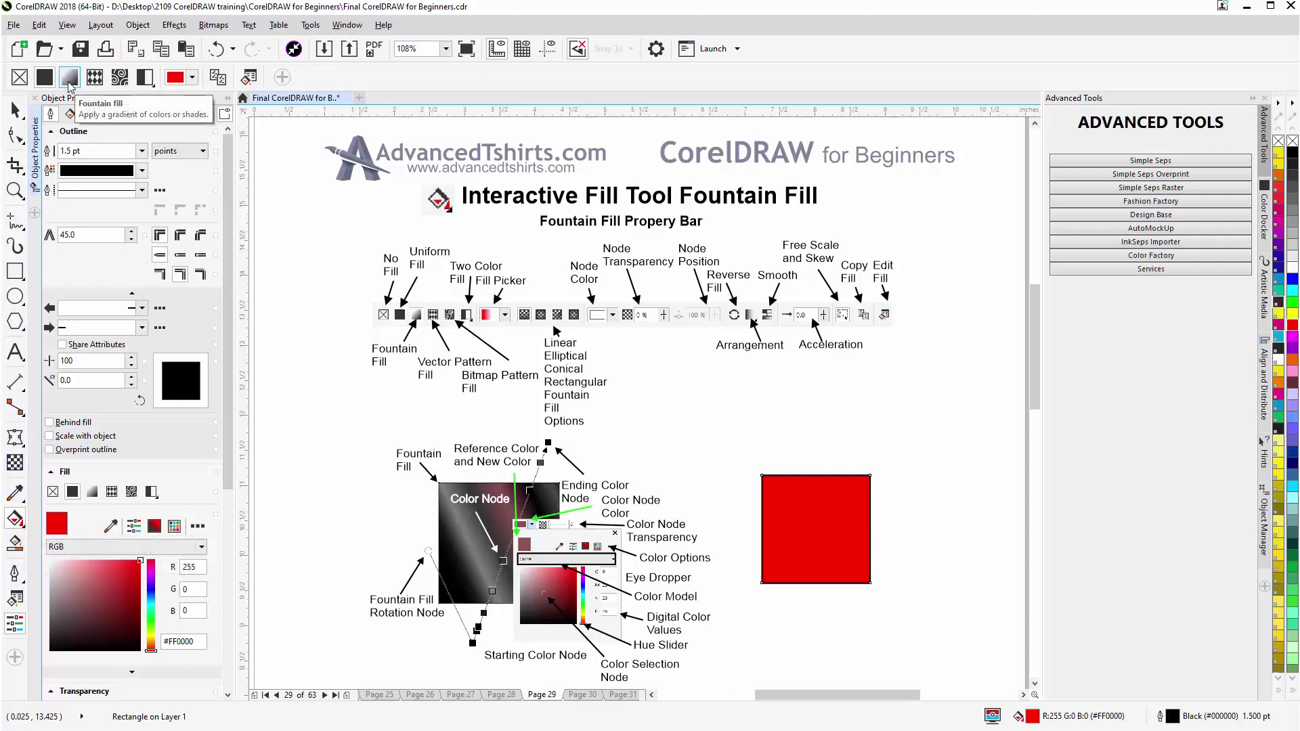
pyautogui.click(69, 82)
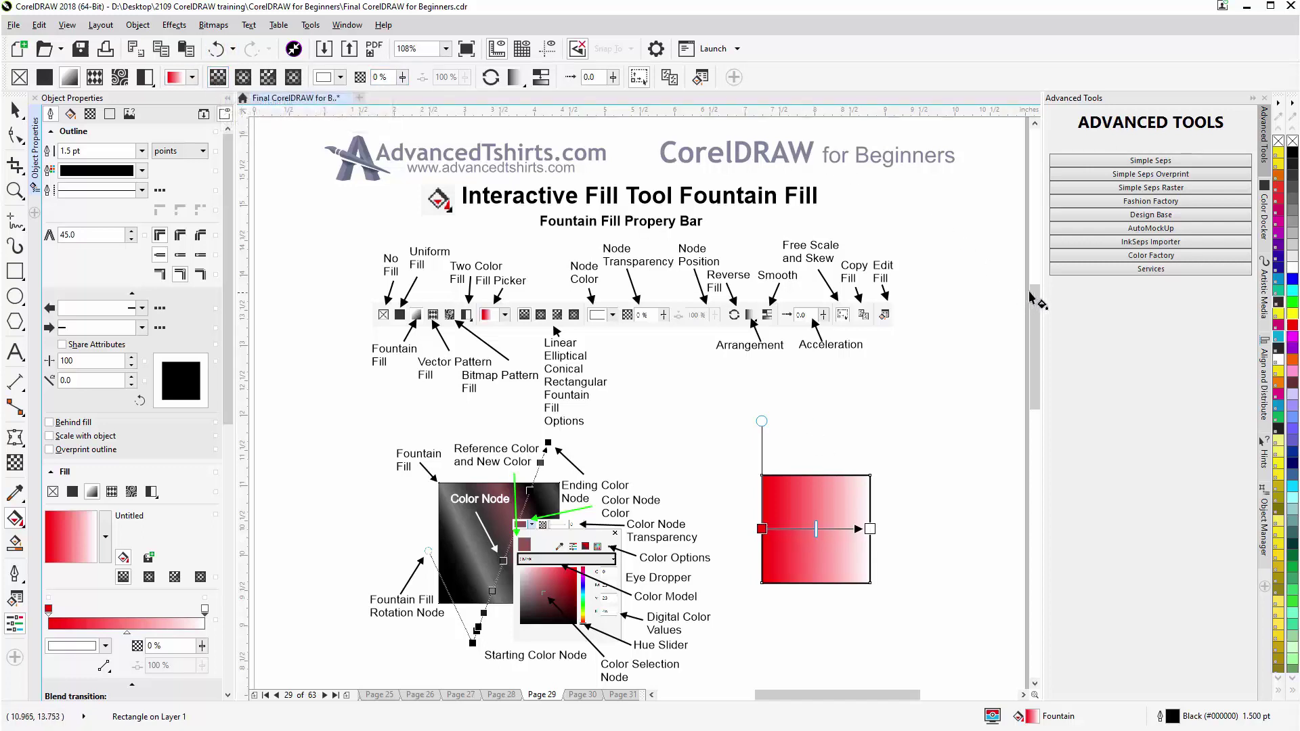
# Step: Drag the square's gradient midpoint to change where the red blends into white
pyautogui.moveTo(1033, 298)
pyautogui.mouseDown()
pyautogui.moveTo(1028, 336)
pyautogui.moveTo(1029, 295)
pyautogui.mouseUp()
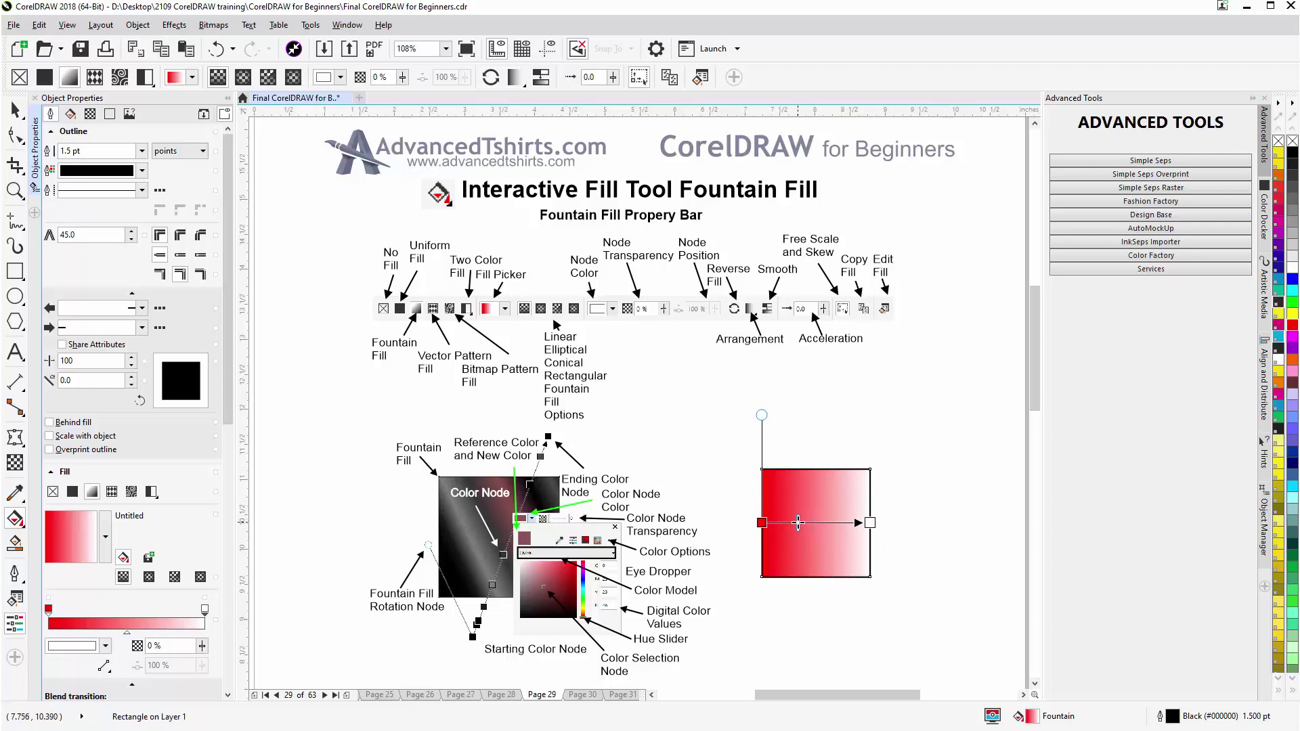
pyautogui.moveTo(798, 523); pyautogui.dragTo(835, 521)
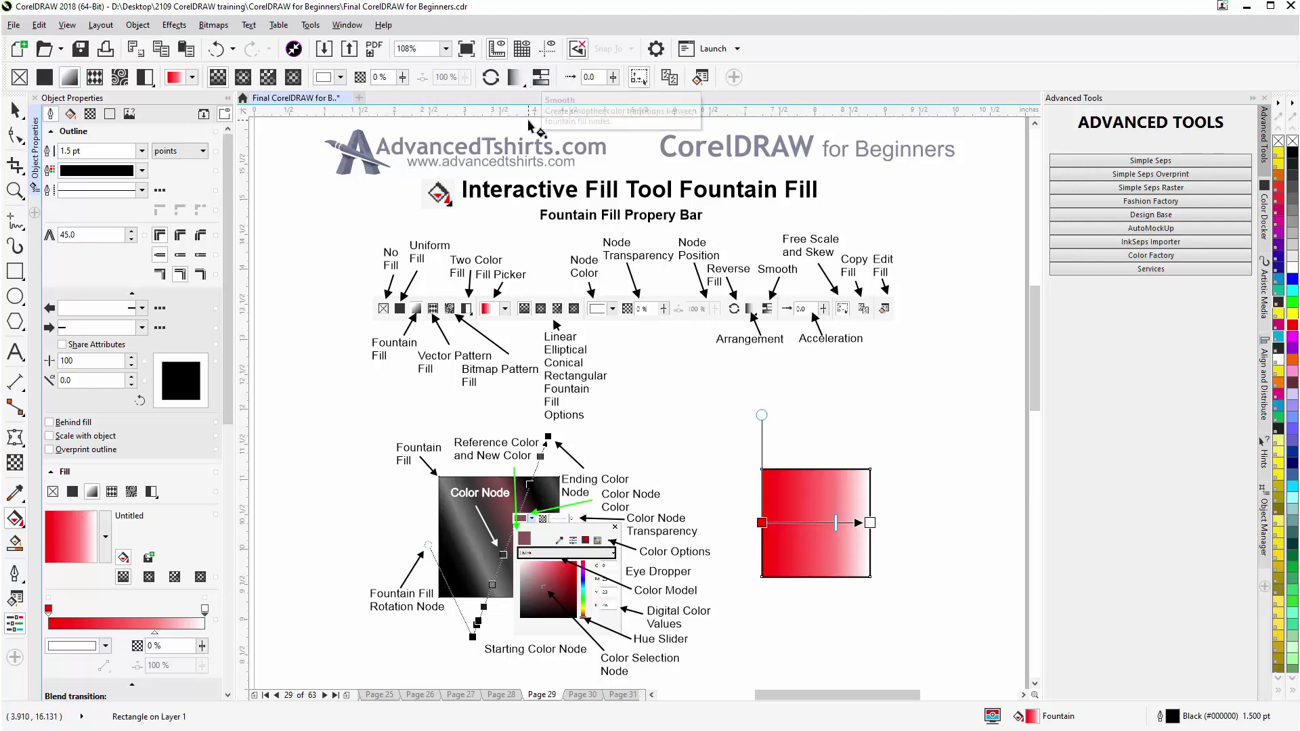
# Step: Toggle Smooth off and on, then set the fountain fill acceleration to -16.0
pyautogui.click(542, 80)
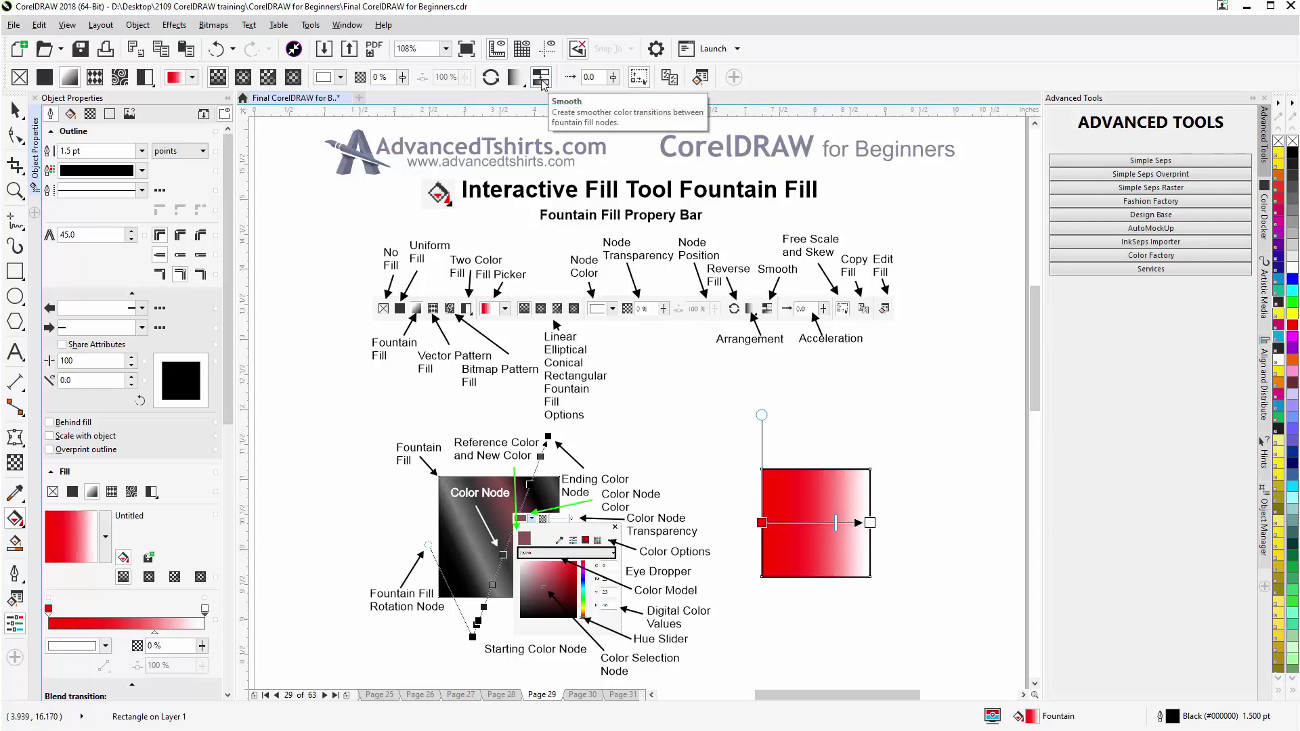
pyautogui.click(542, 81)
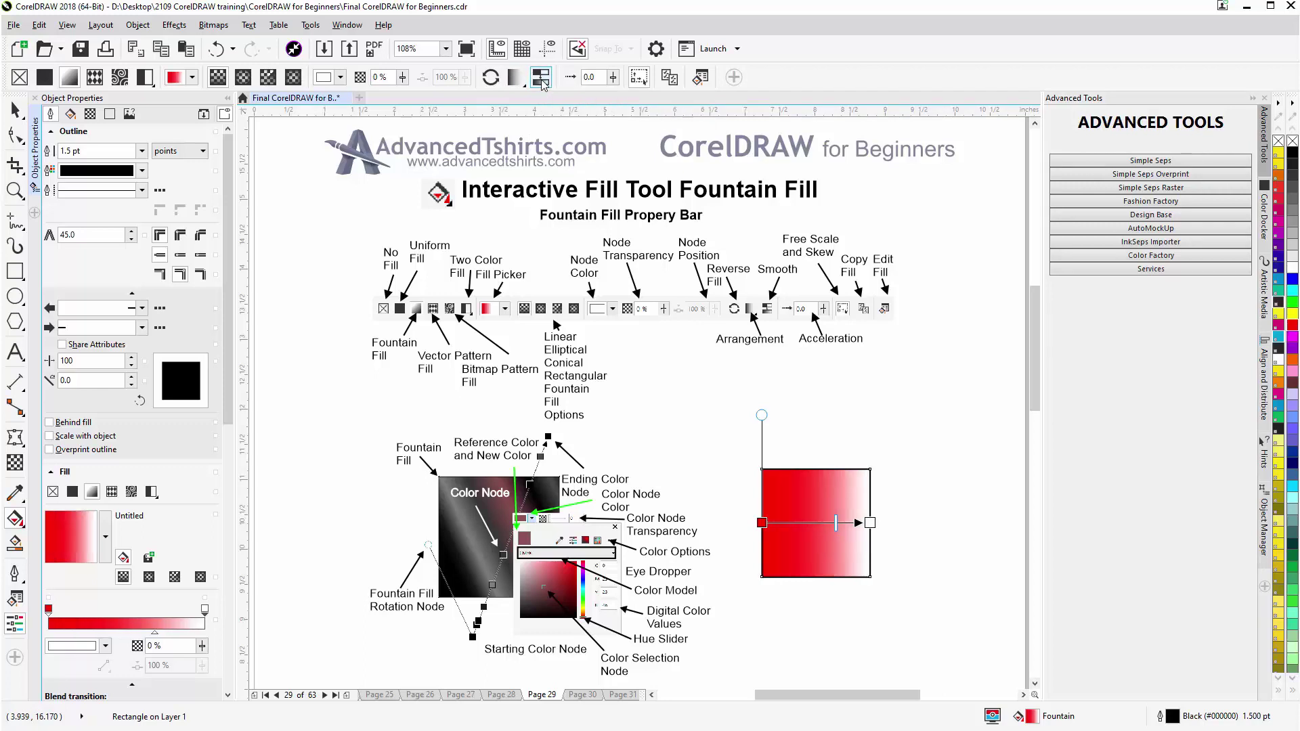
pyautogui.click(613, 77)
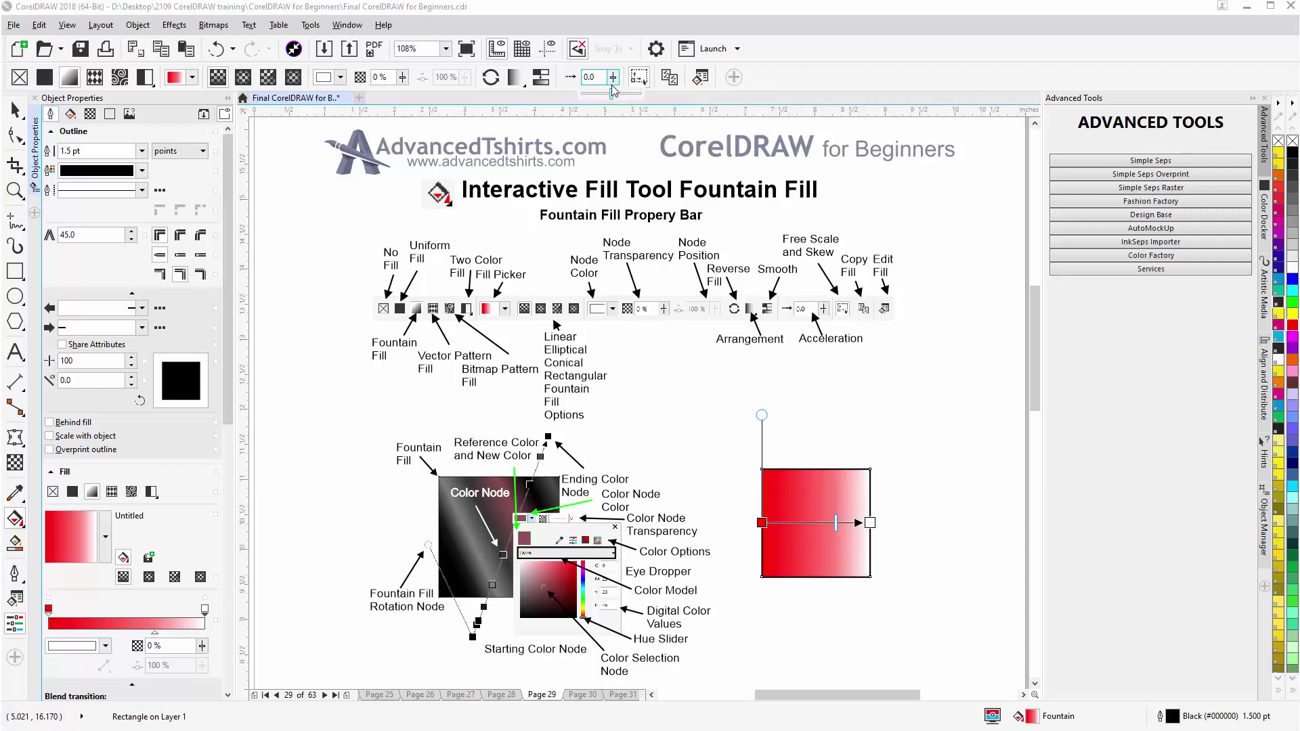
pyautogui.moveTo(612, 94); pyautogui.dragTo(628, 95)
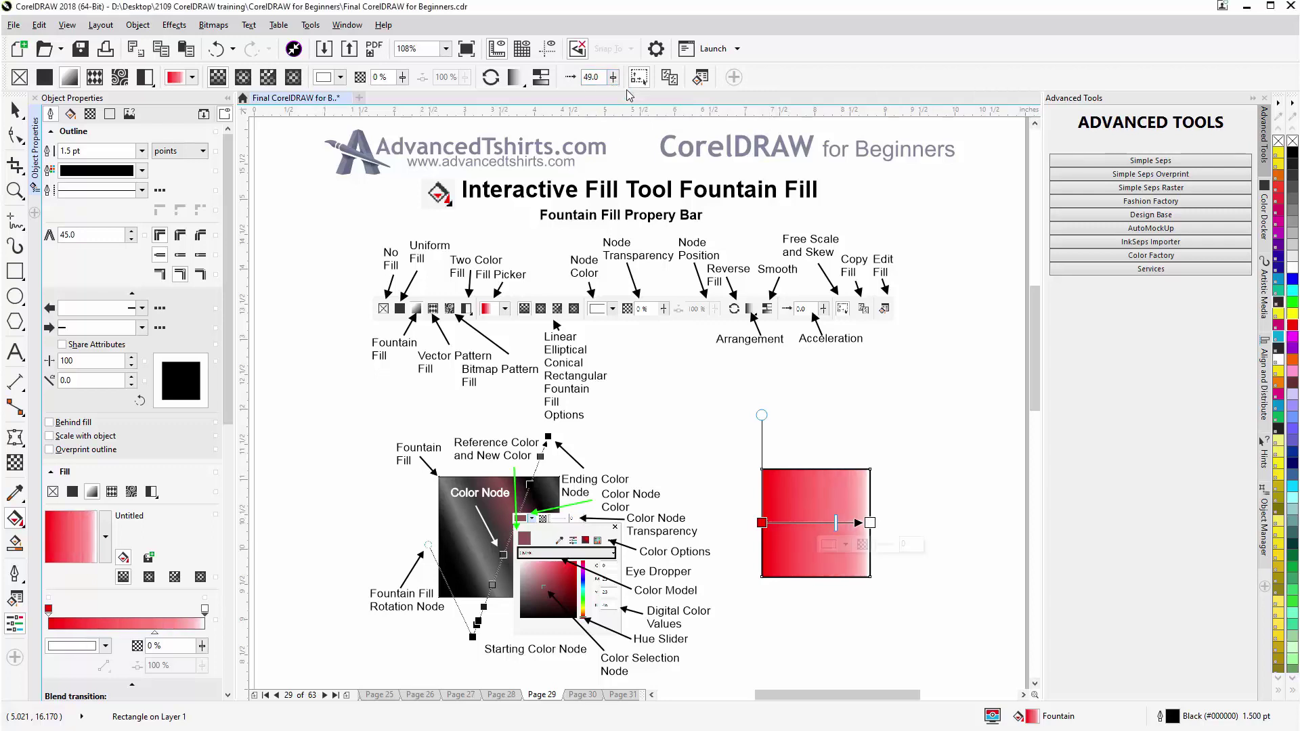
pyautogui.click(613, 78)
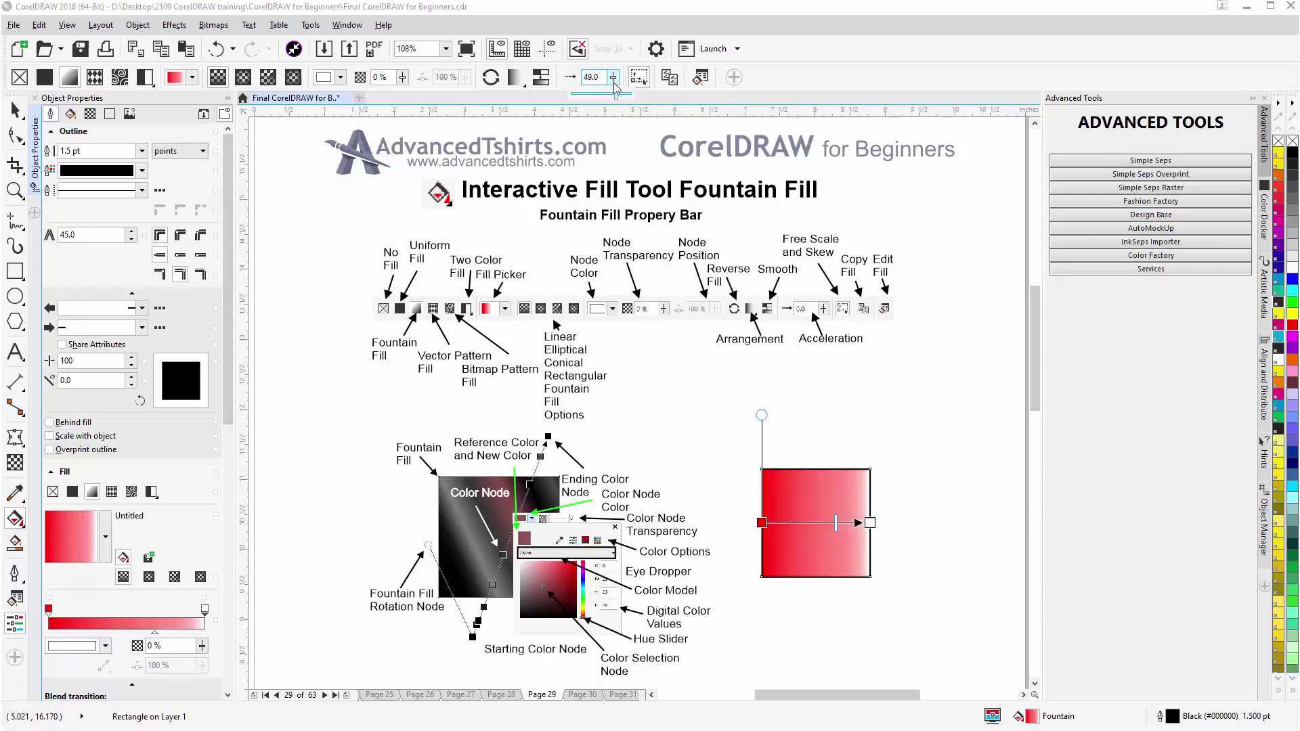
pyautogui.moveTo(616, 97); pyautogui.dragTo(597, 98)
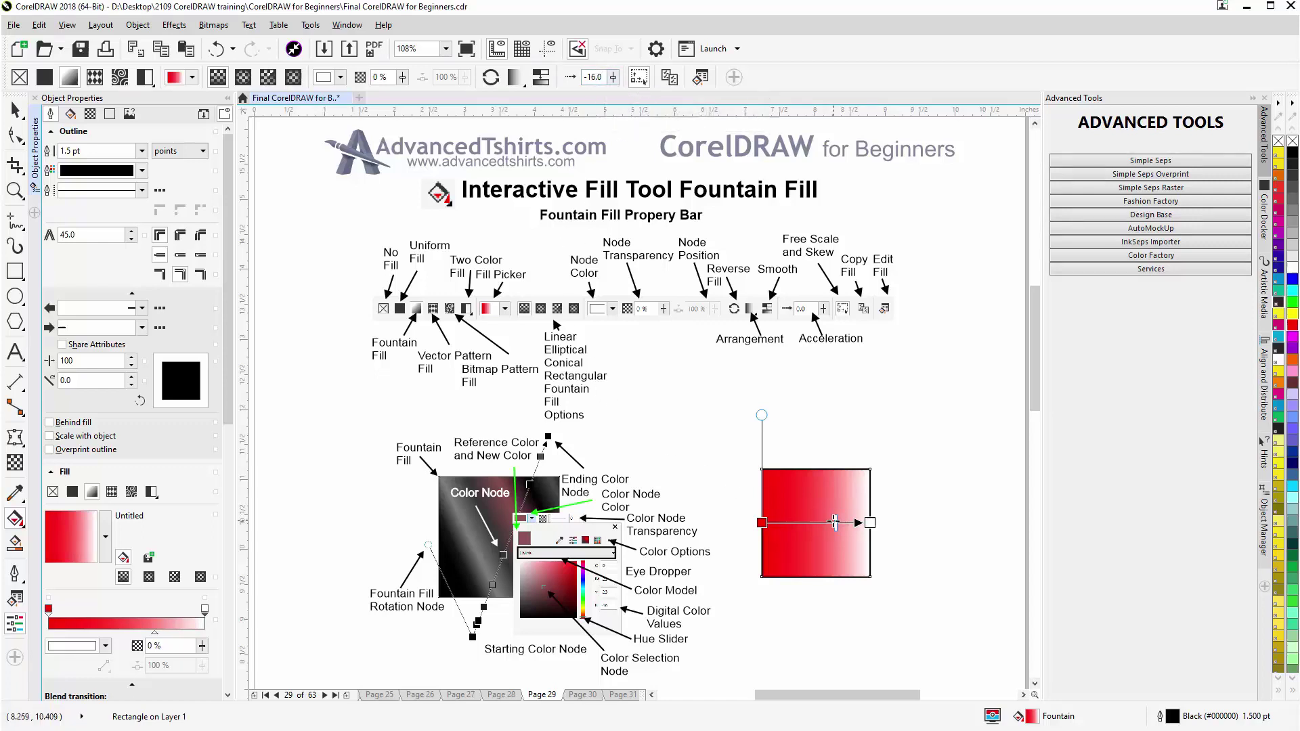
# Step: Move the gradient midpoint further left, then open and close Edit Fill without changes
pyautogui.moveTo(834, 522); pyautogui.dragTo(809, 522)
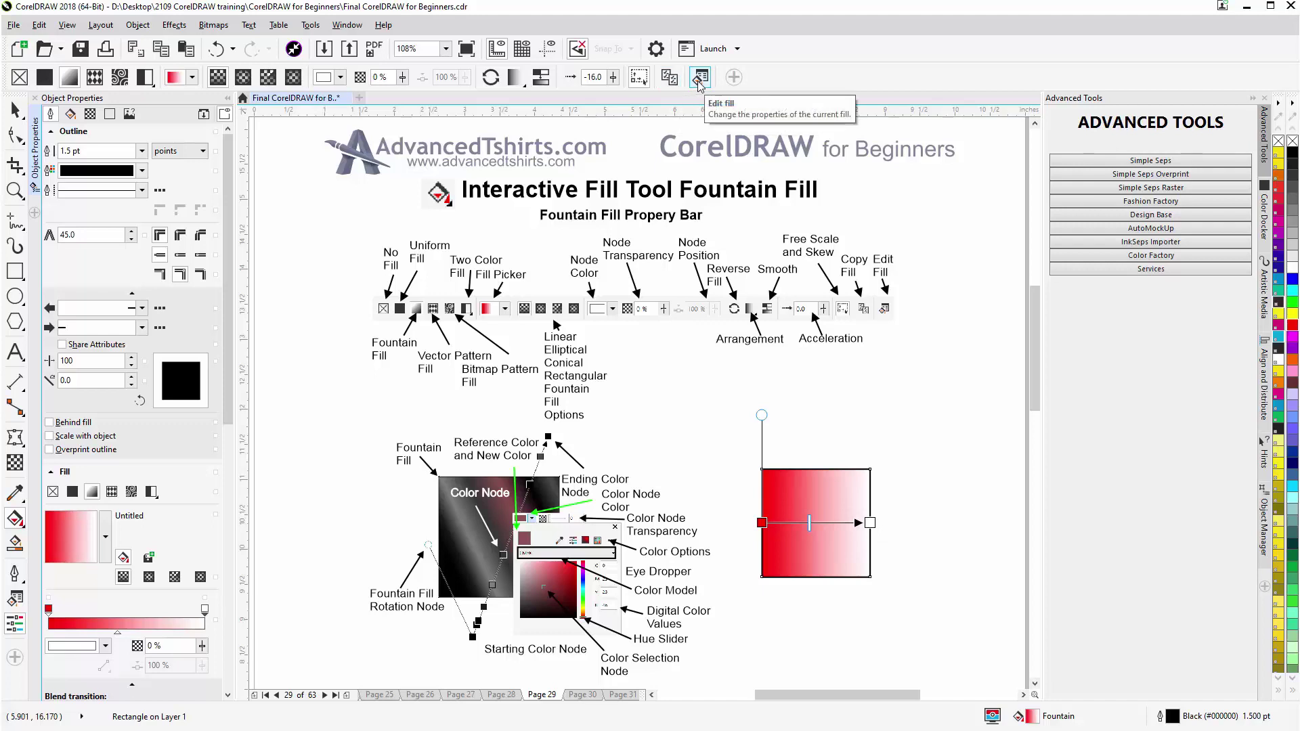
pyautogui.click(699, 79)
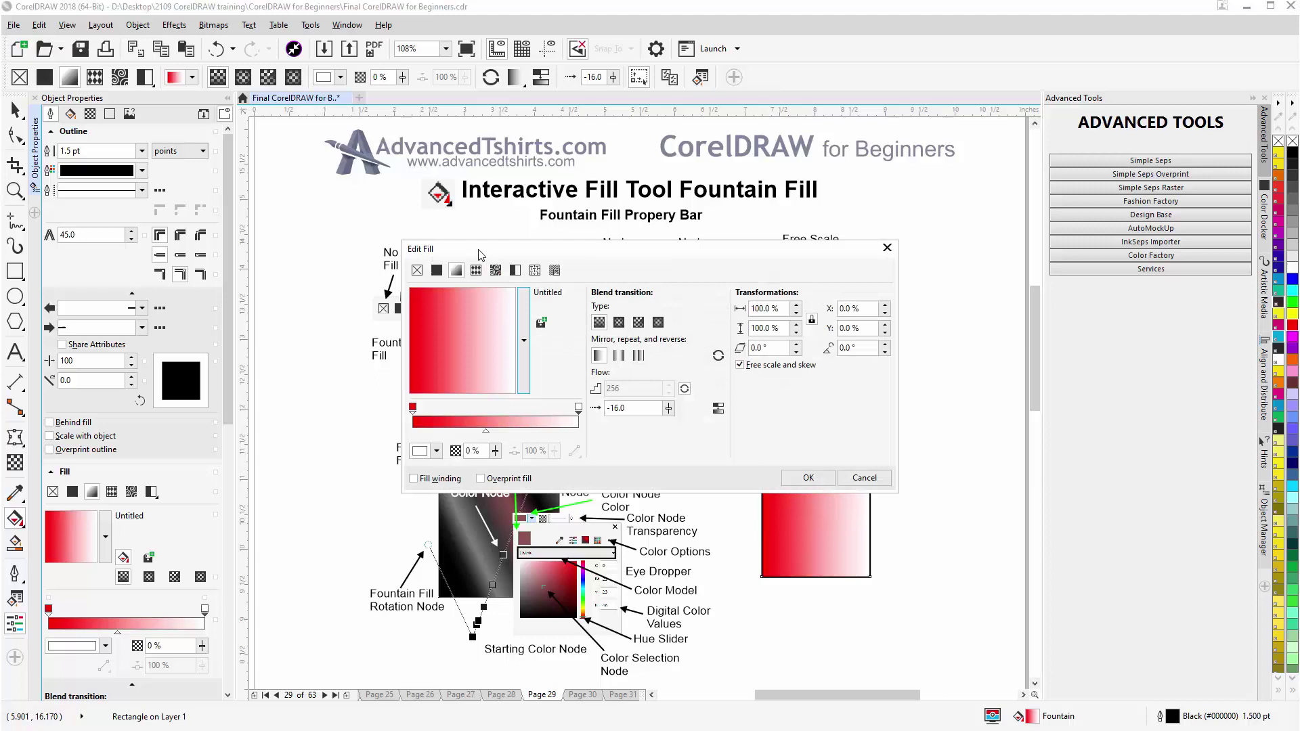
pyautogui.click(886, 247)
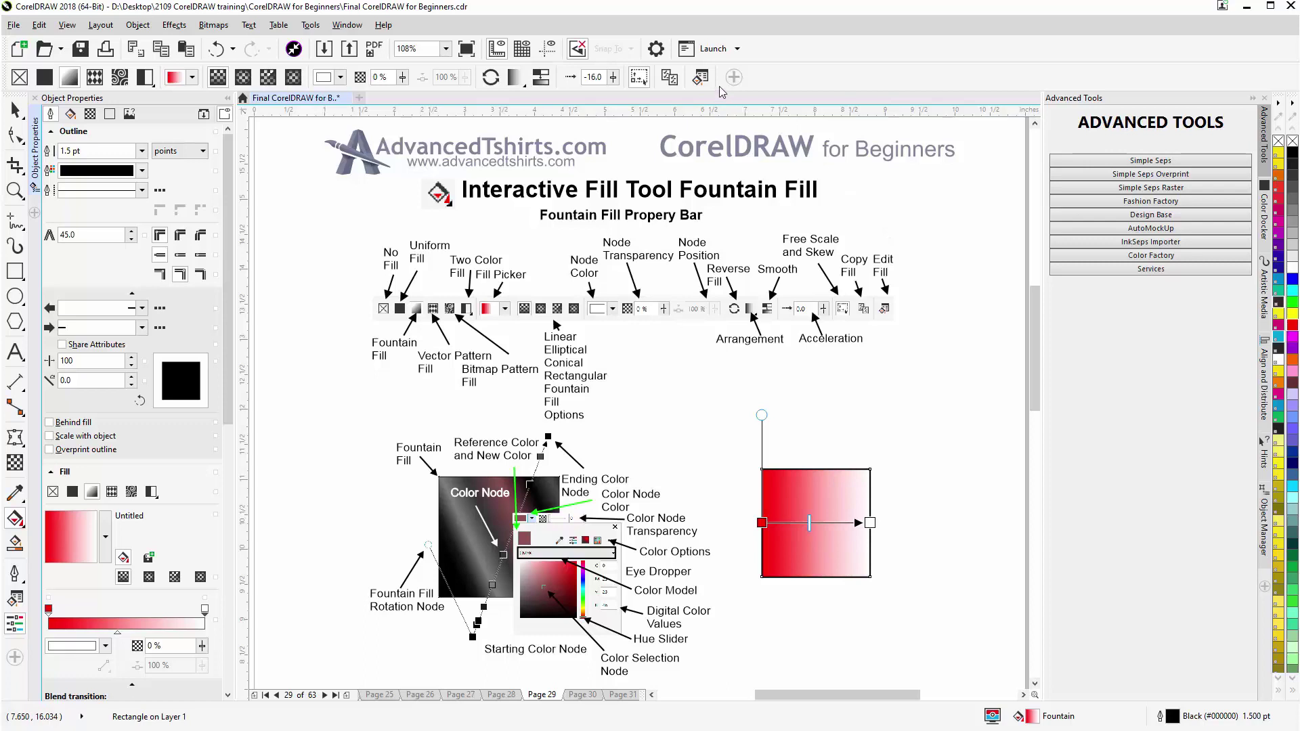
# Step: Delete the gradient square and draw a new square beside the diagram filled solid red (#FF0000)
pyautogui.click(15, 110)
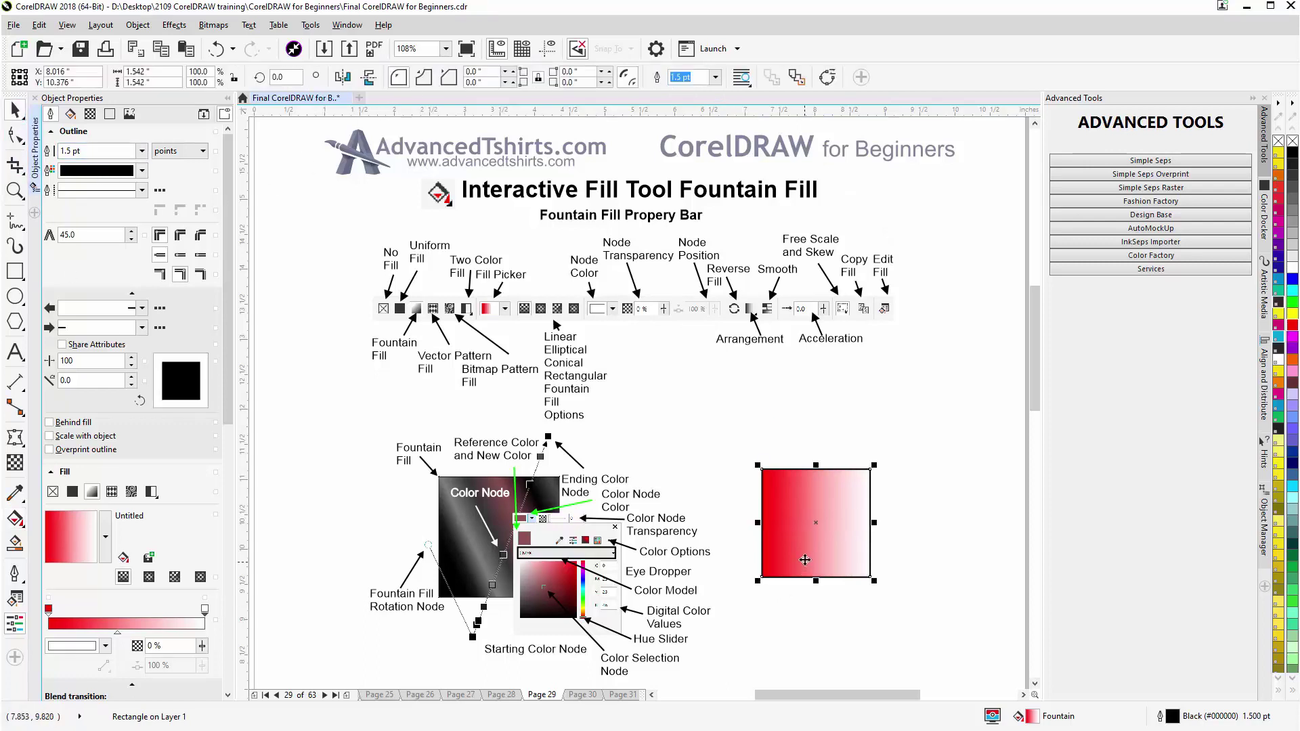
pyautogui.press('Delete')
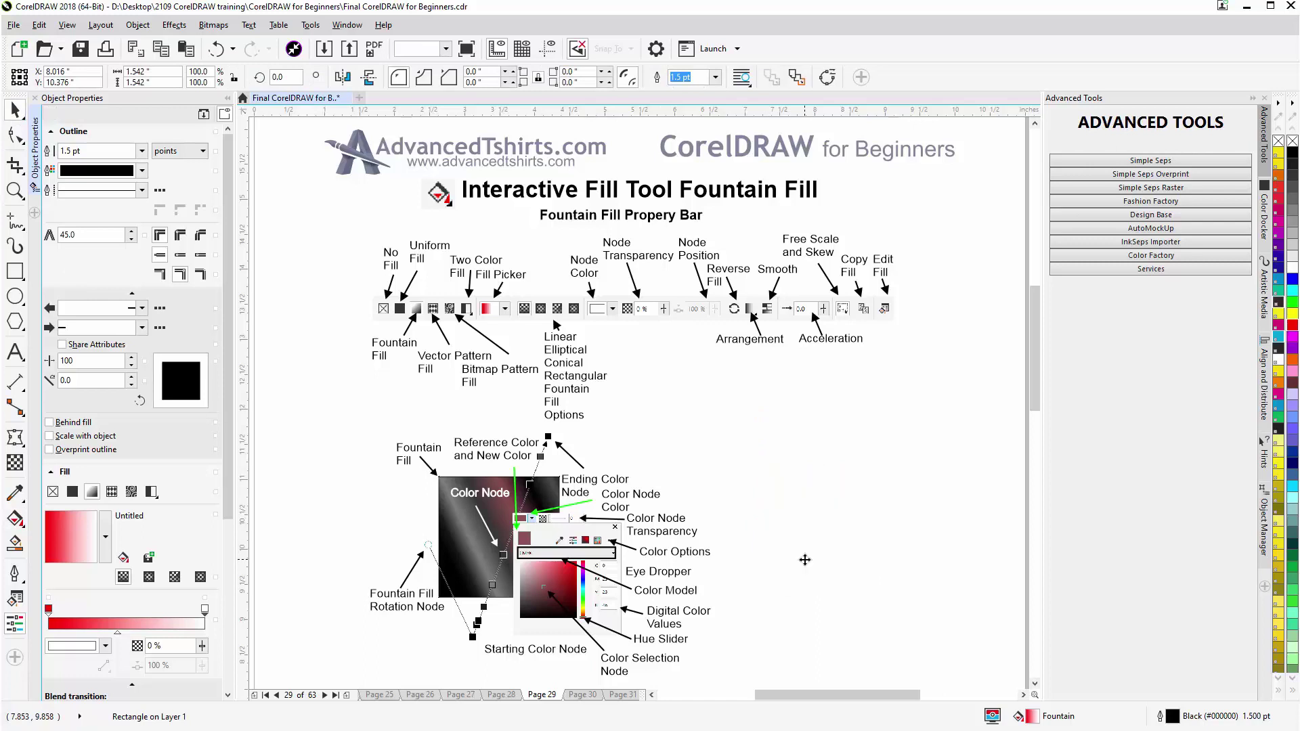
pyautogui.press('F6')
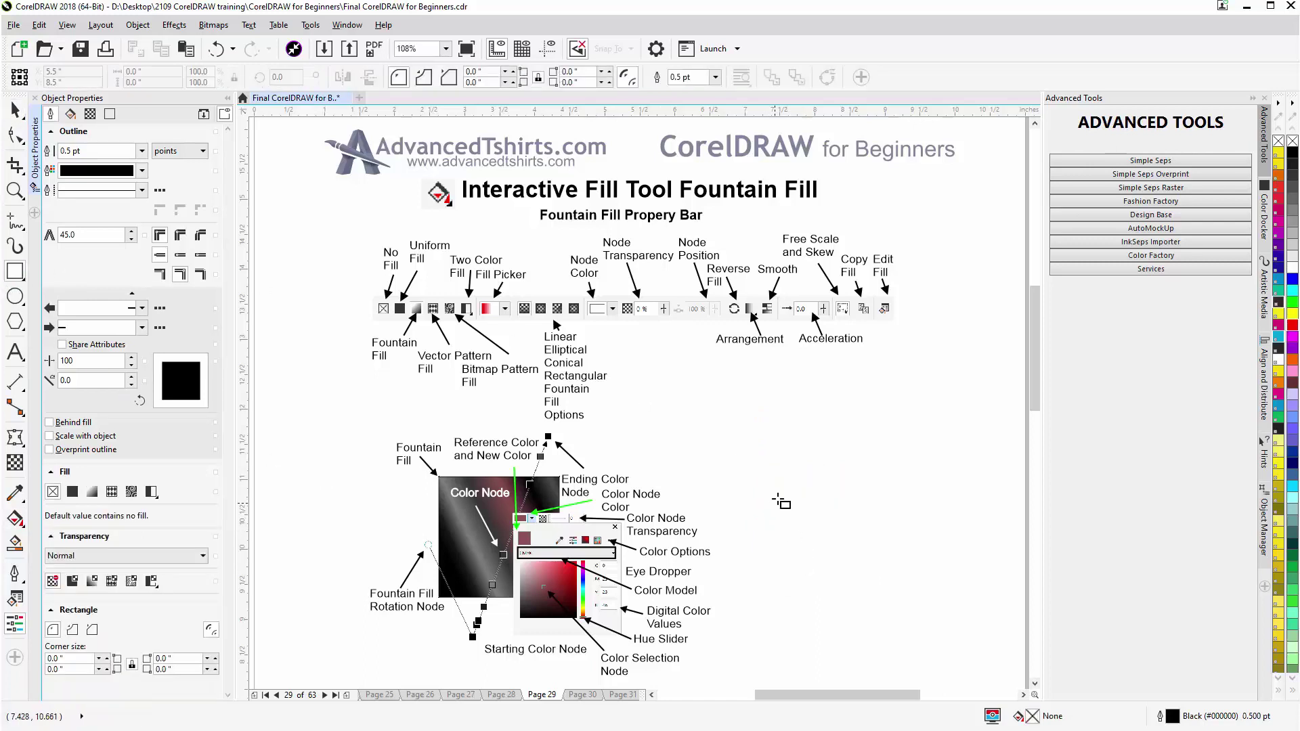
pyautogui.moveTo(783, 483); pyautogui.dragTo(811, 531)
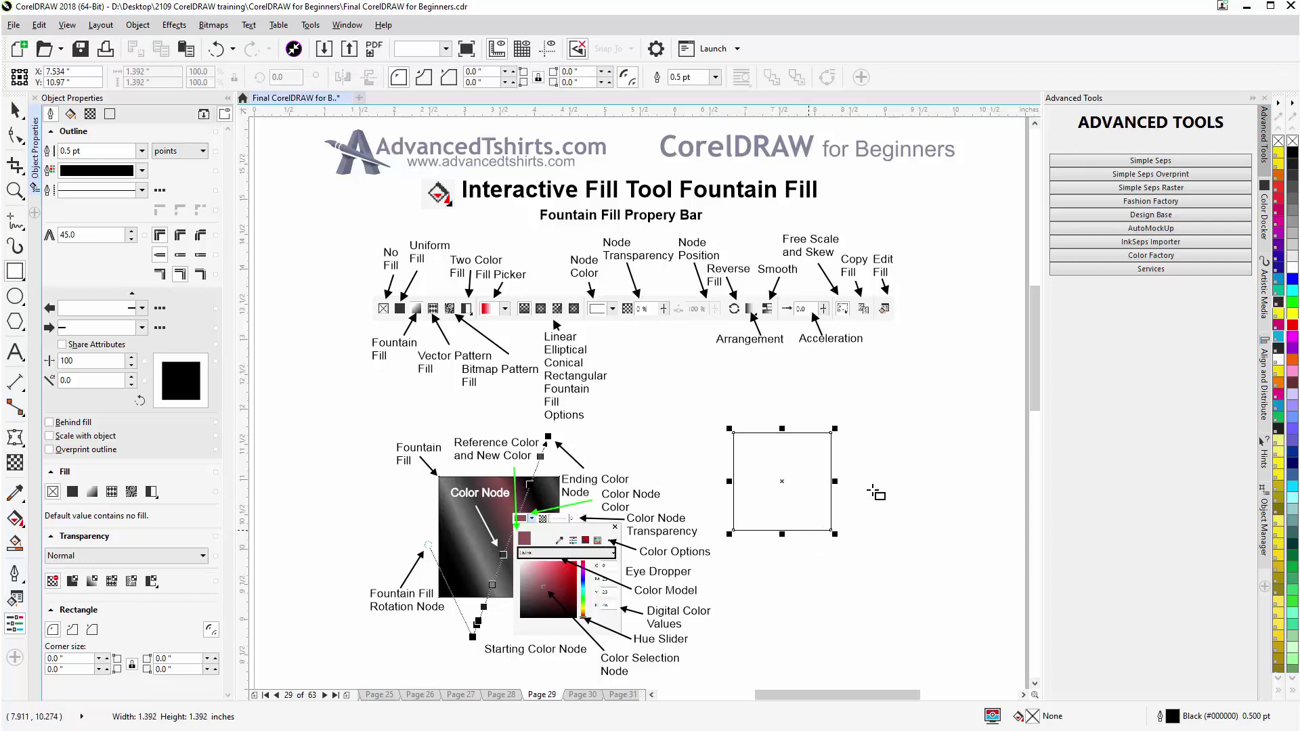
pyautogui.click(1291, 328)
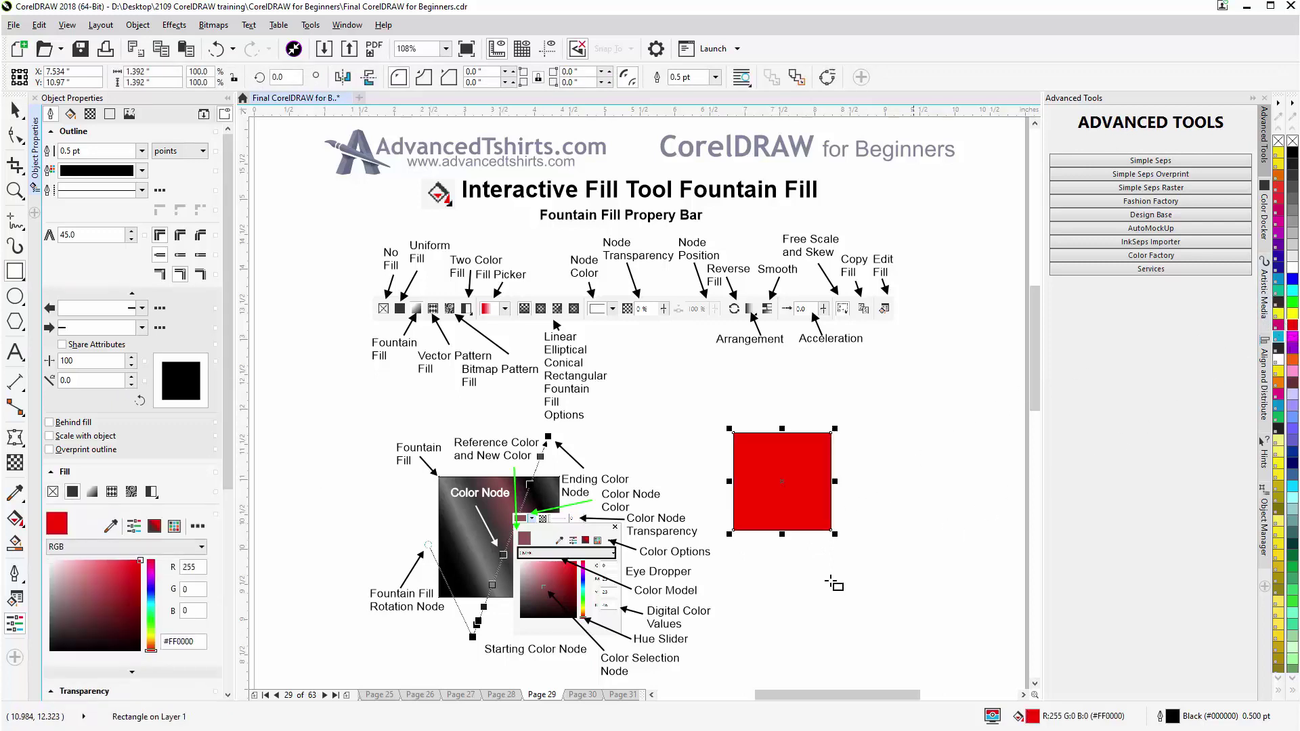
pyautogui.click(15, 521)
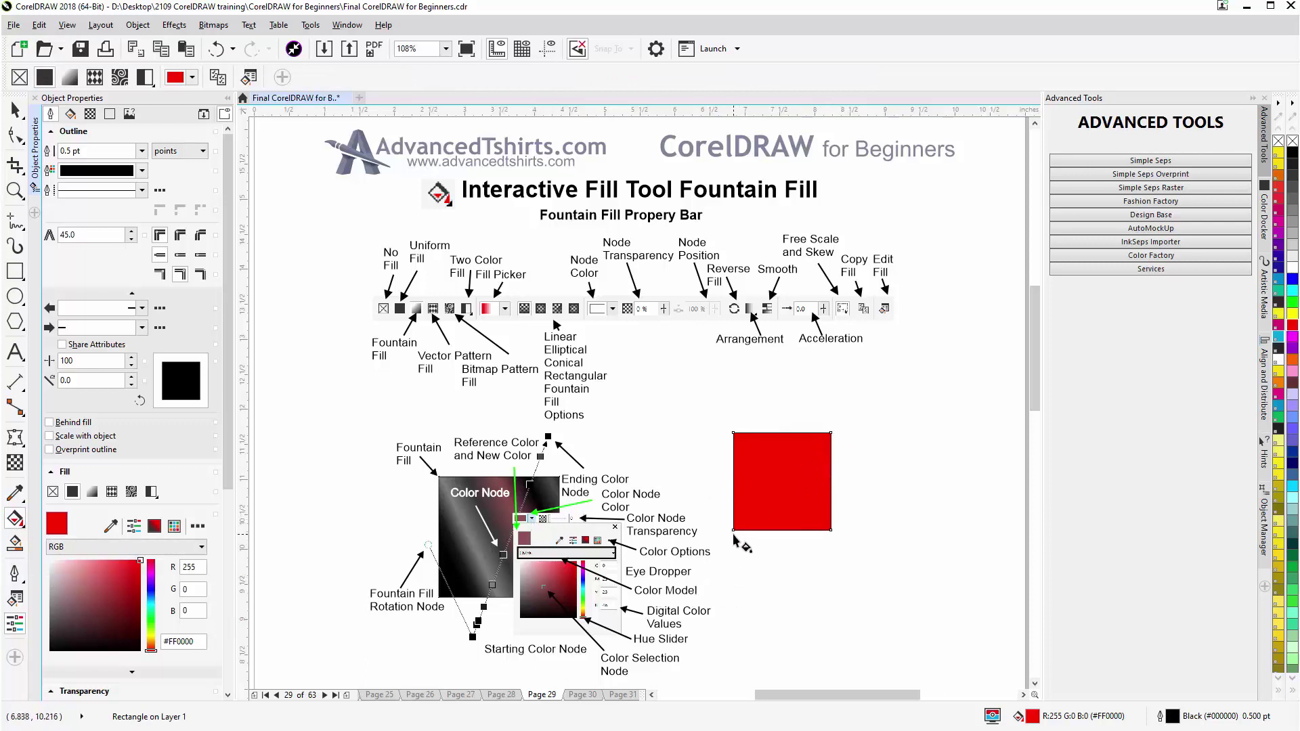
# Step: Lay a diagonal red-to-white gradient on the square, add a node at 24%, and open its colour
pyautogui.moveTo(734, 535); pyautogui.dragTo(854, 410)
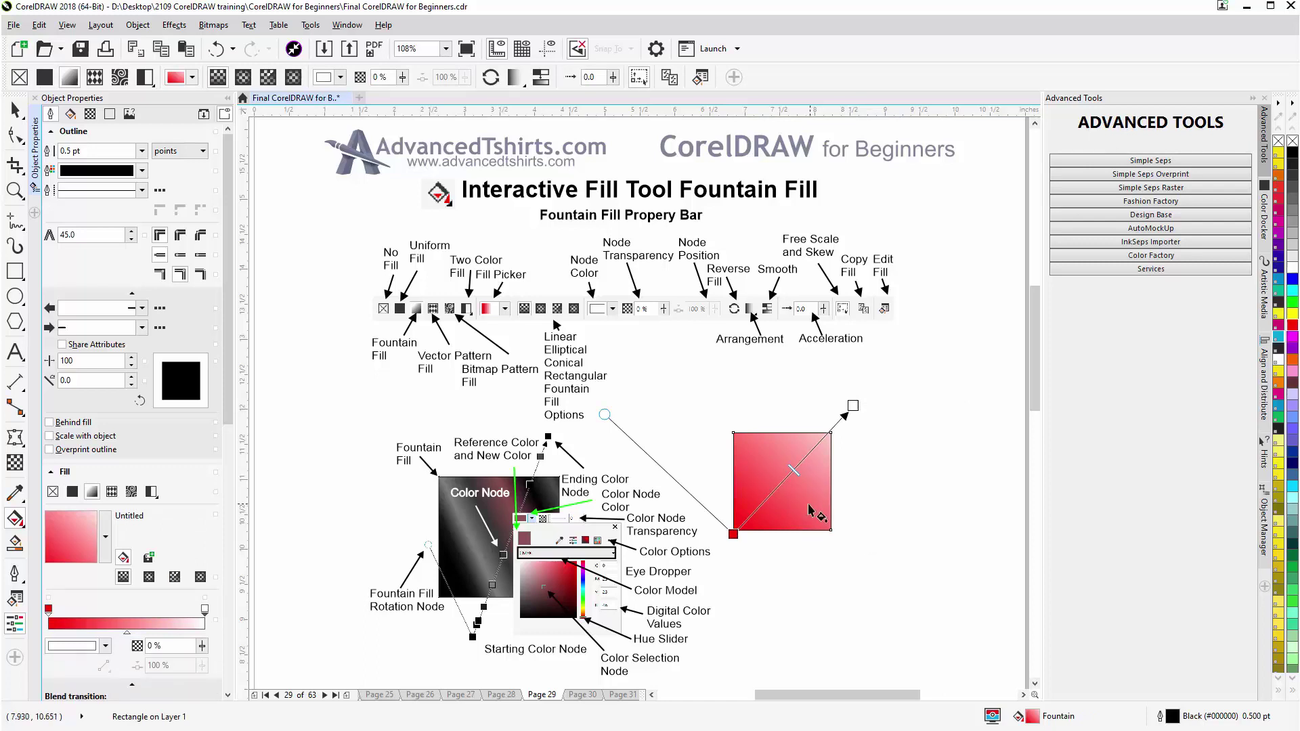
pyautogui.doubleClick(764, 504)
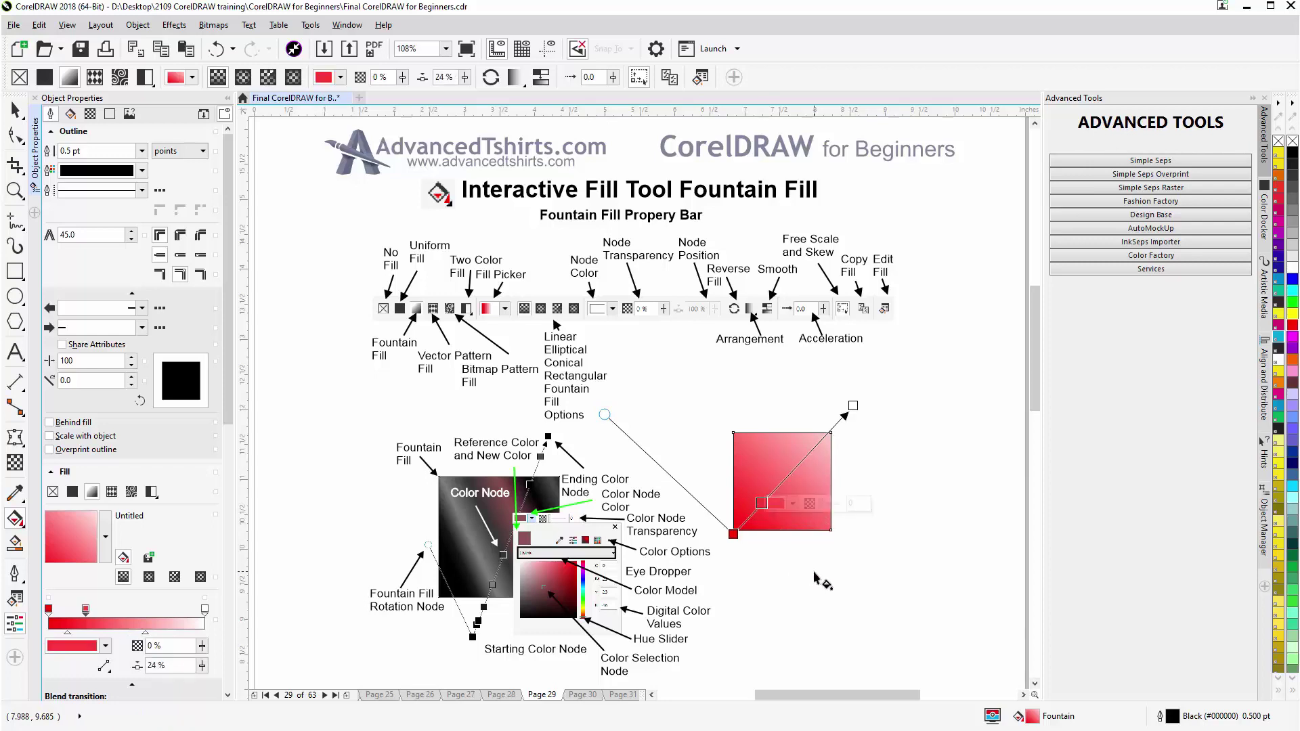
pyautogui.click(762, 503)
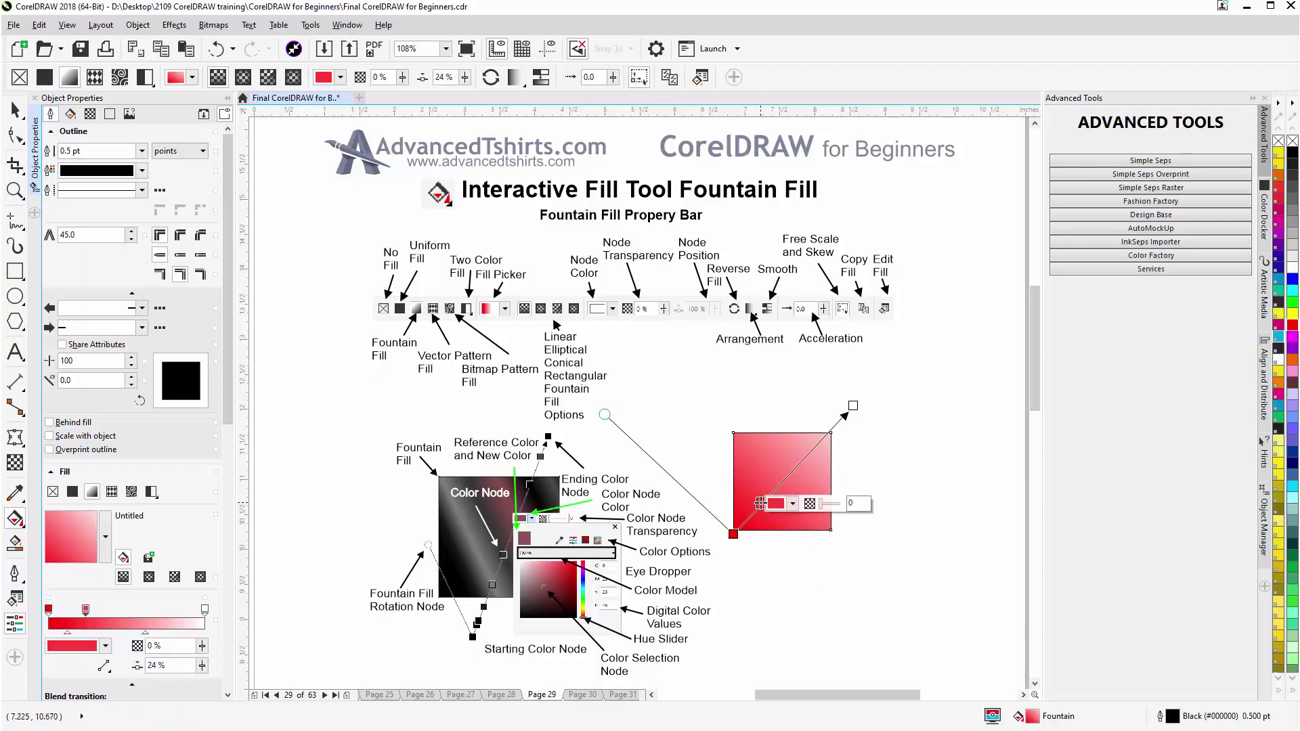
pyautogui.click(794, 510)
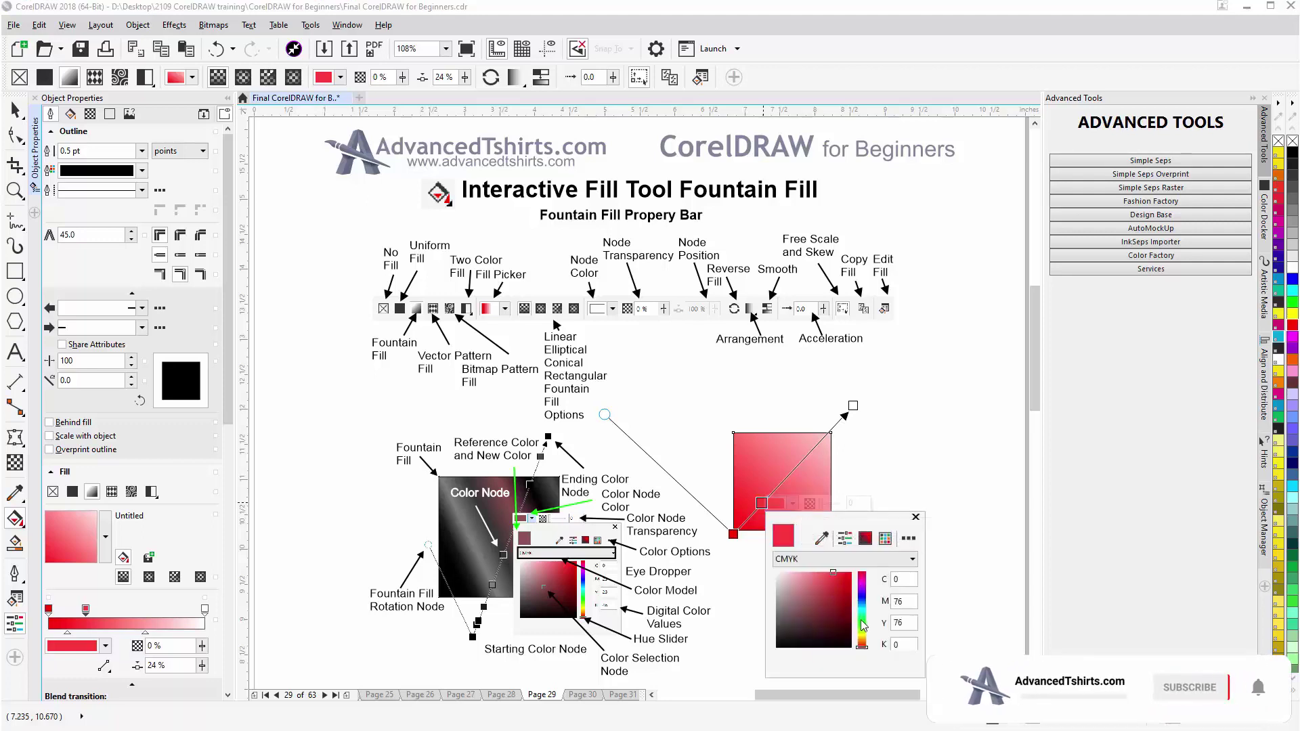
# Step: Change the added node to yellow and keep its transparency at 0%
pyautogui.moveTo(863, 624); pyautogui.dragTo(865, 637)
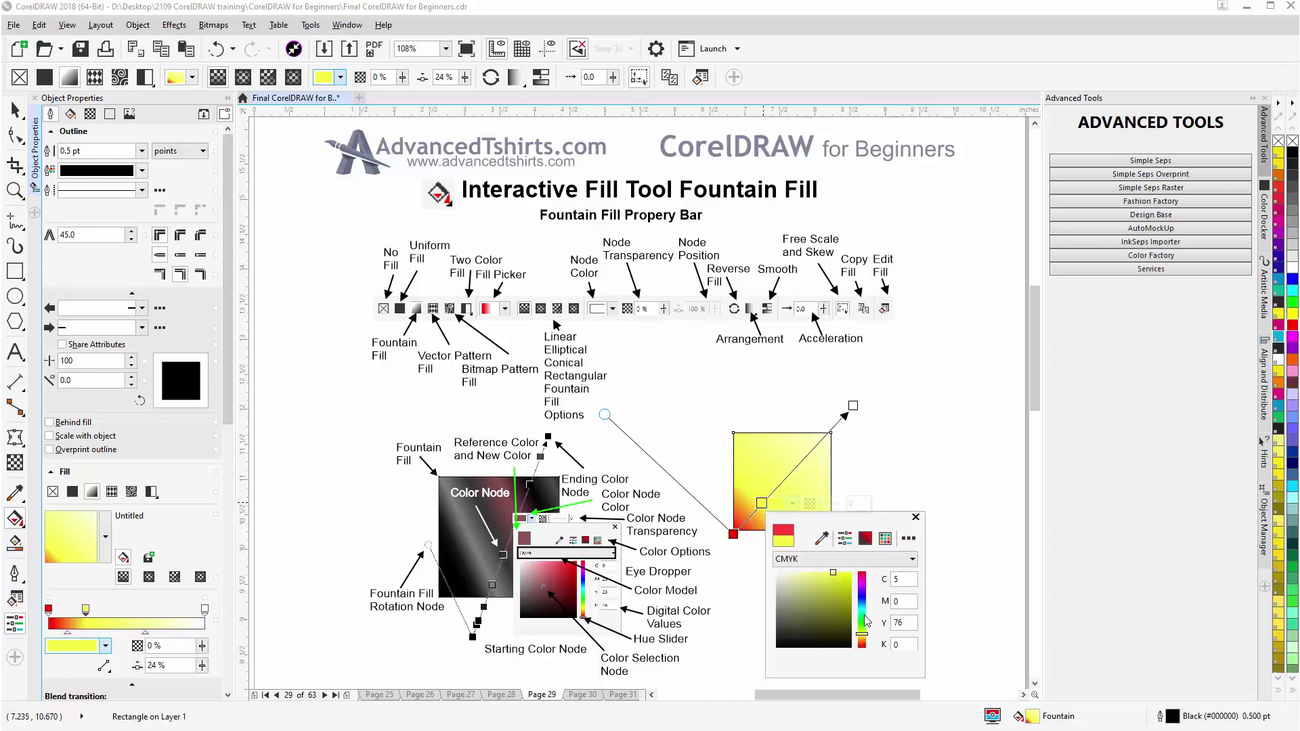
pyautogui.click(826, 510)
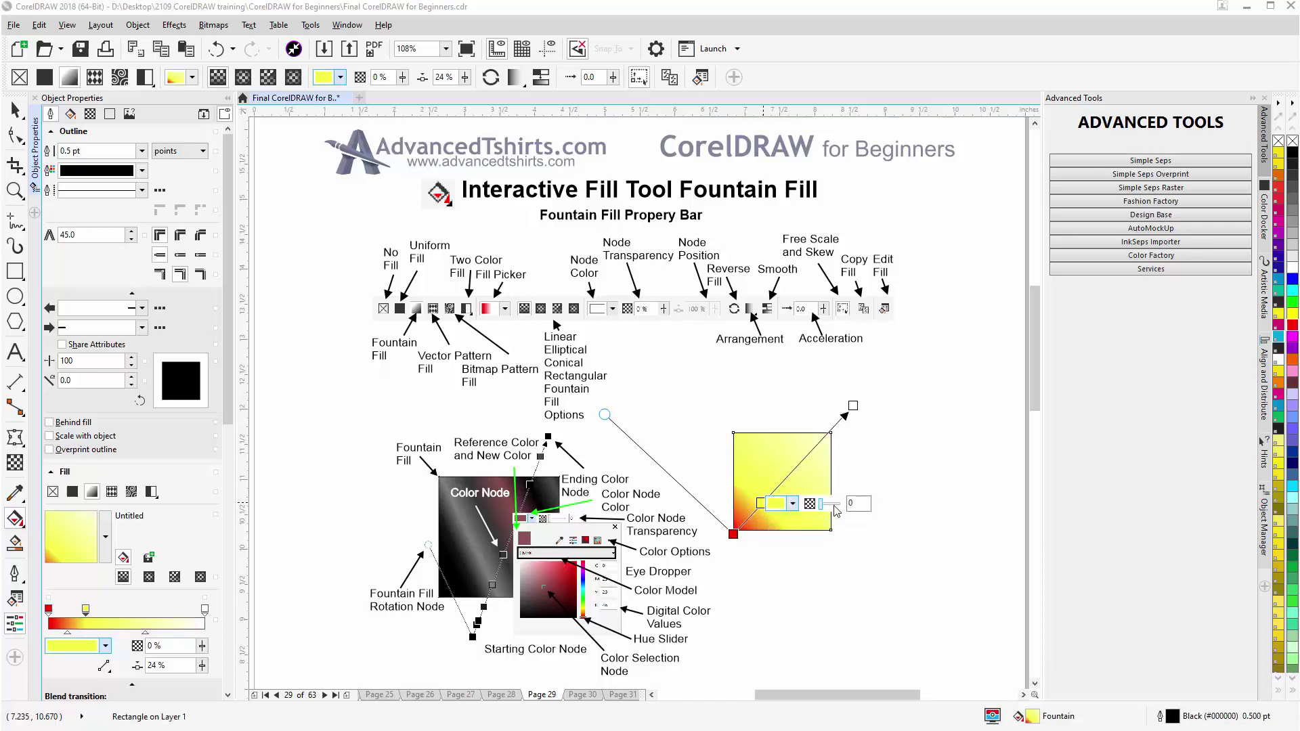
pyautogui.click(828, 505)
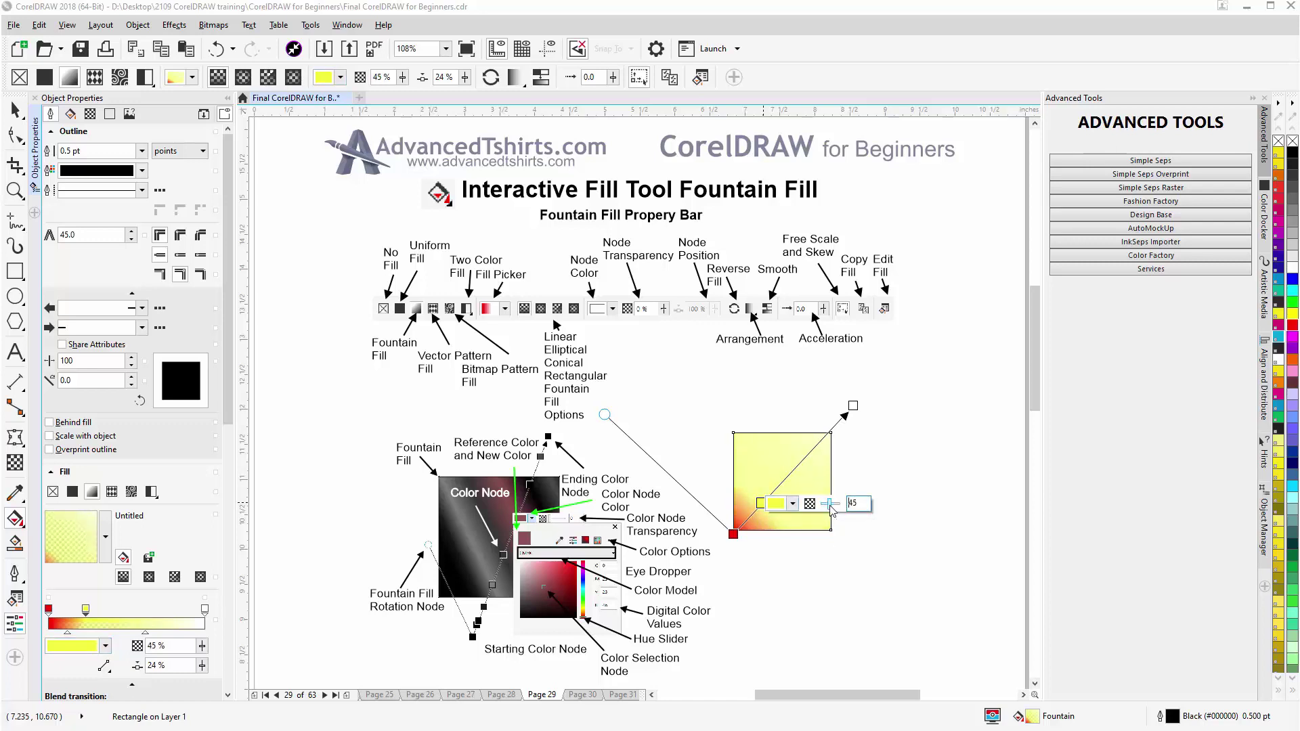
pyautogui.write('0')
pyautogui.press('Return')
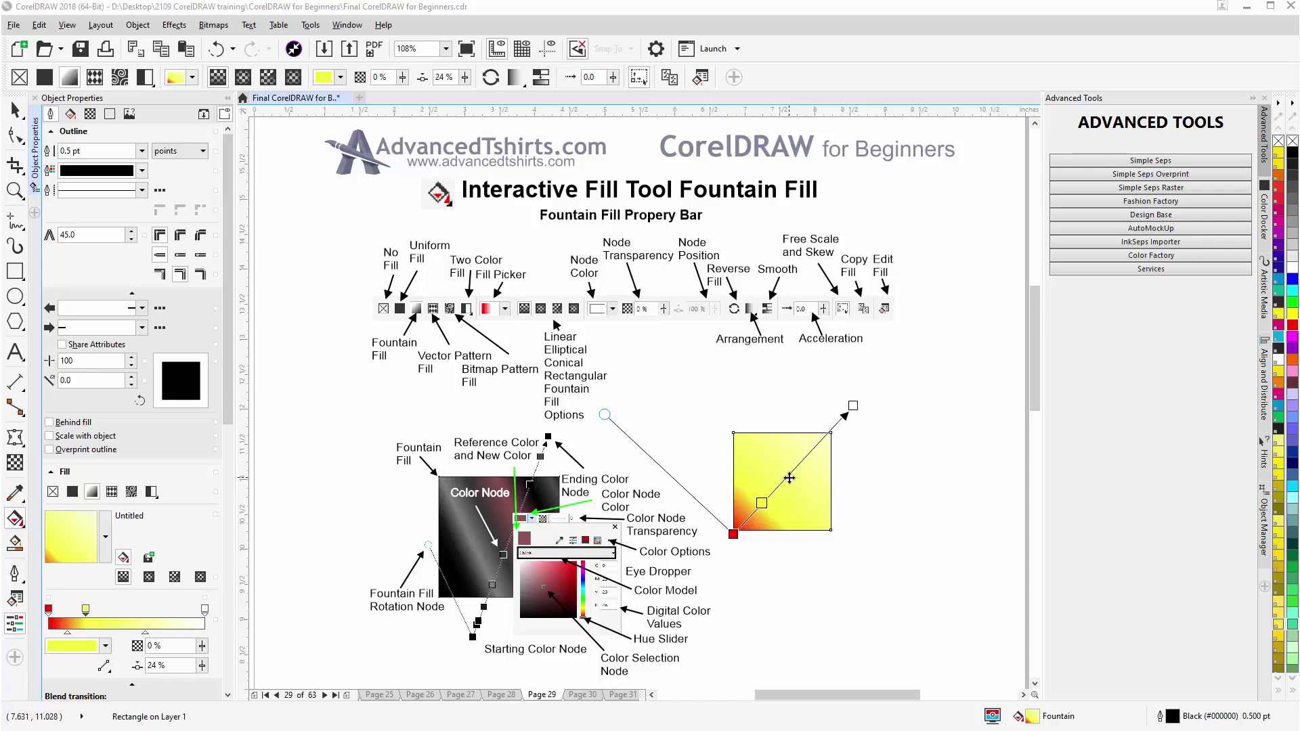
# Step: Add a second node at 45% along the fill and colour it pink (C0 M55 Y10 K0)
pyautogui.doubleClick(787, 477)
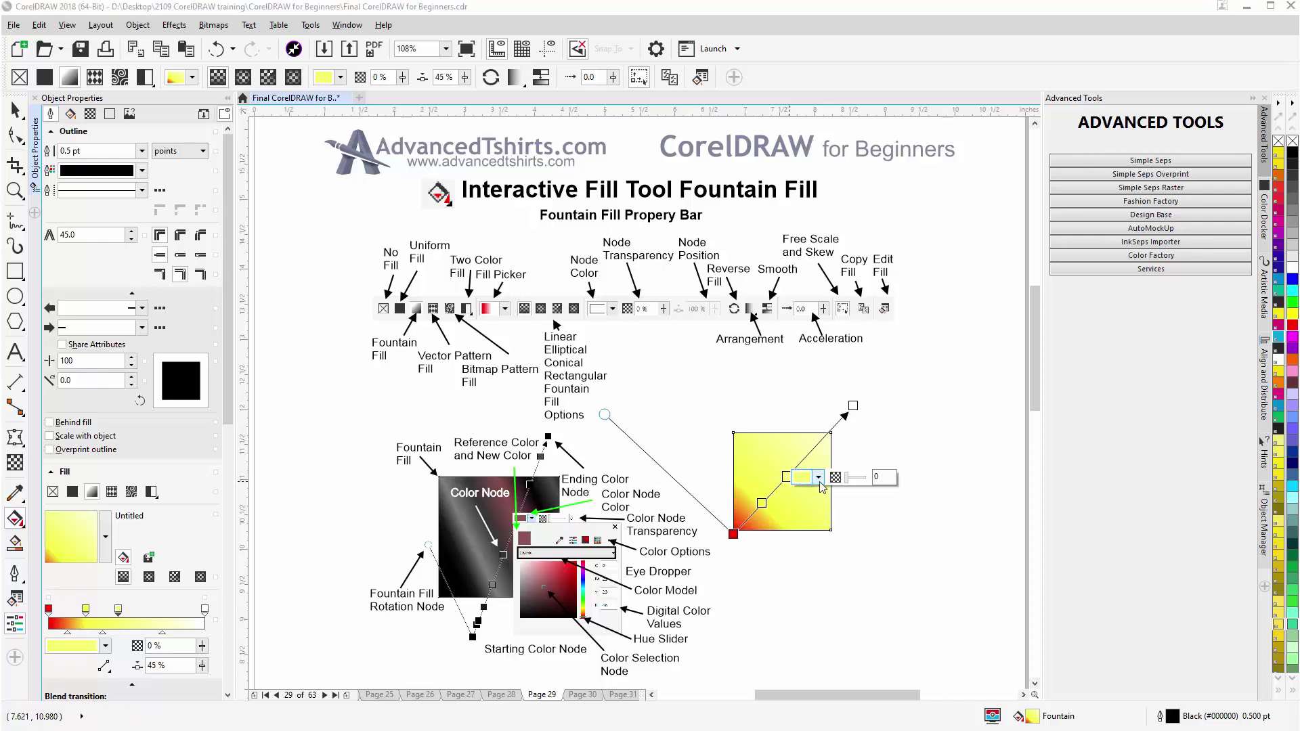
pyautogui.click(819, 479)
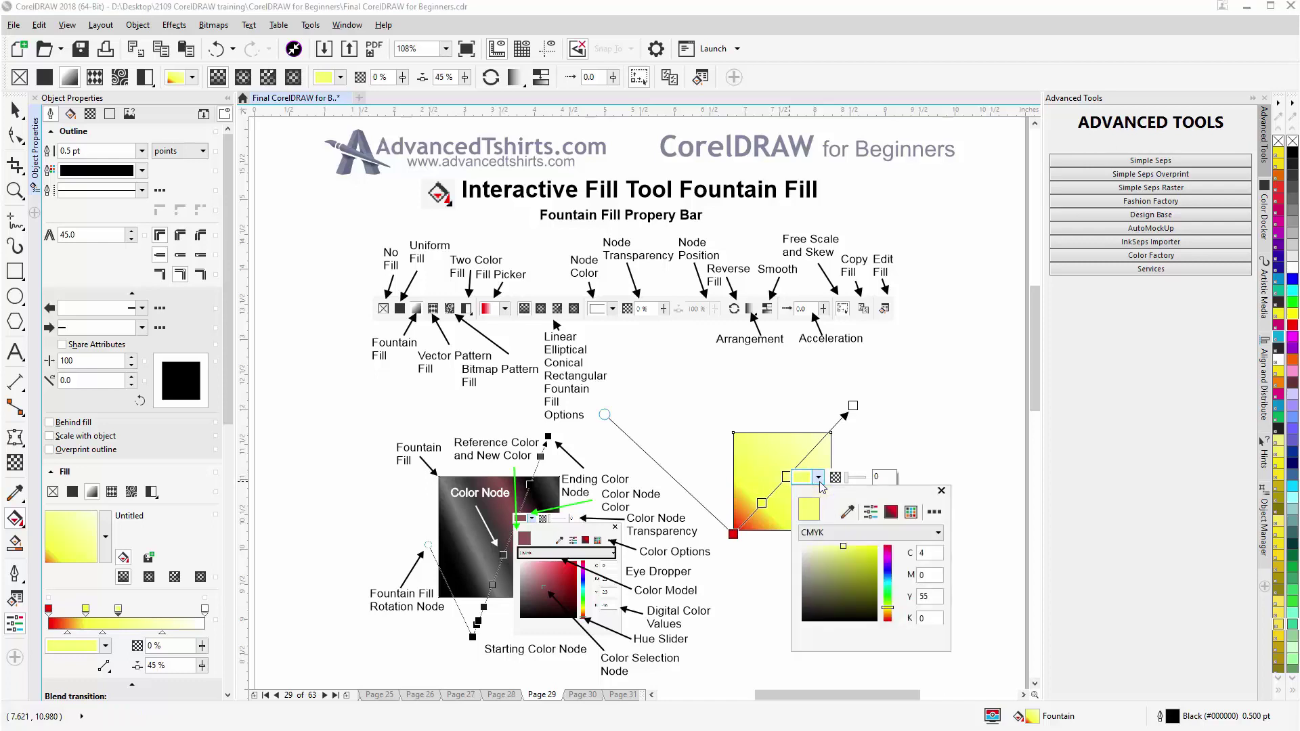
pyautogui.click(889, 557)
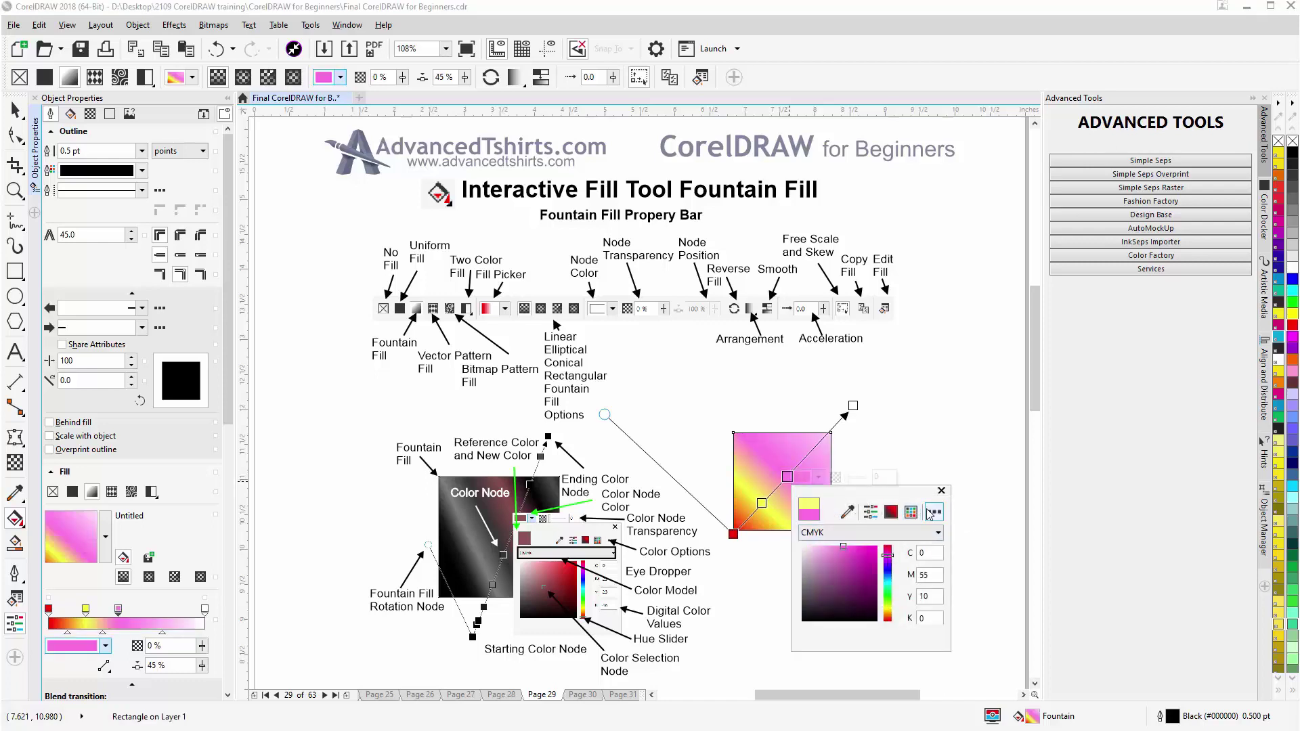
# Step: Apply dark blue from the palette to the middle node and delete the yellow node
pyautogui.click(941, 490)
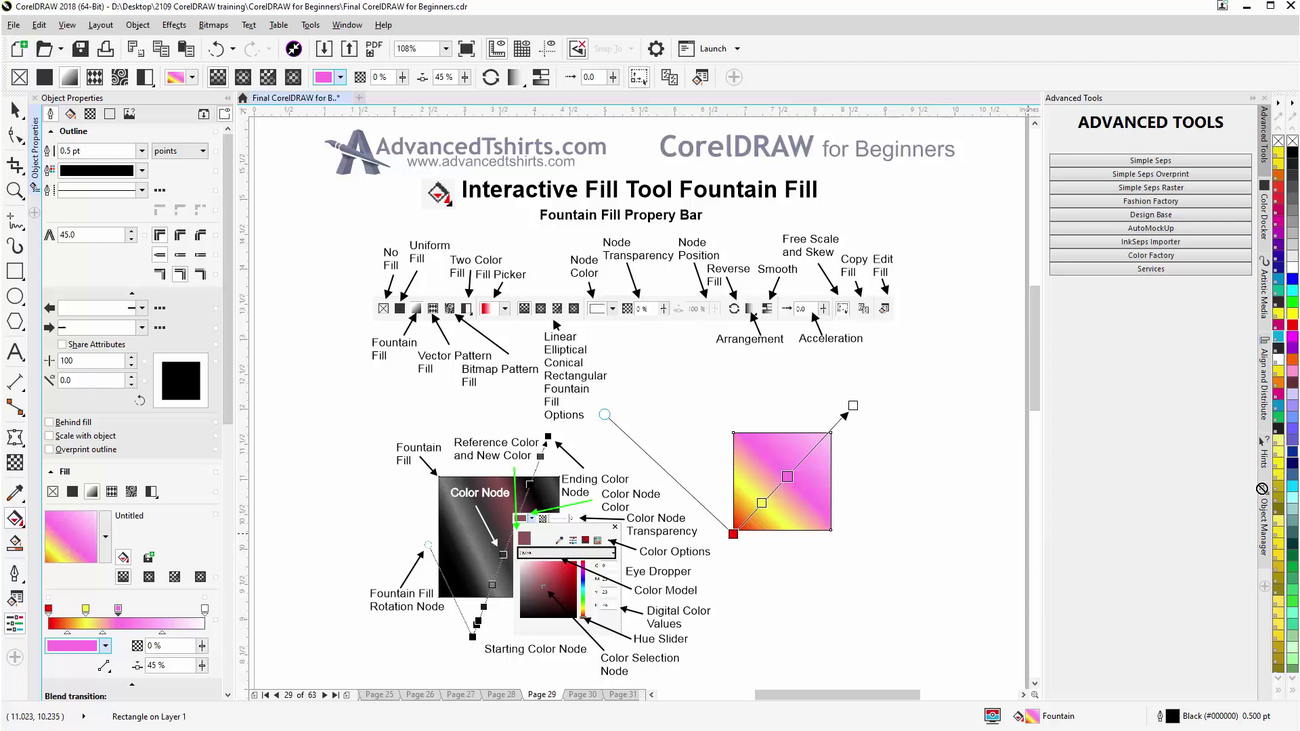
pyautogui.moveTo(1261, 489); pyautogui.dragTo(1208, 514)
pyautogui.moveTo(1046, 485); pyautogui.dragTo(790, 482)
pyautogui.moveTo(790, 480); pyautogui.dragTo(790, 480)
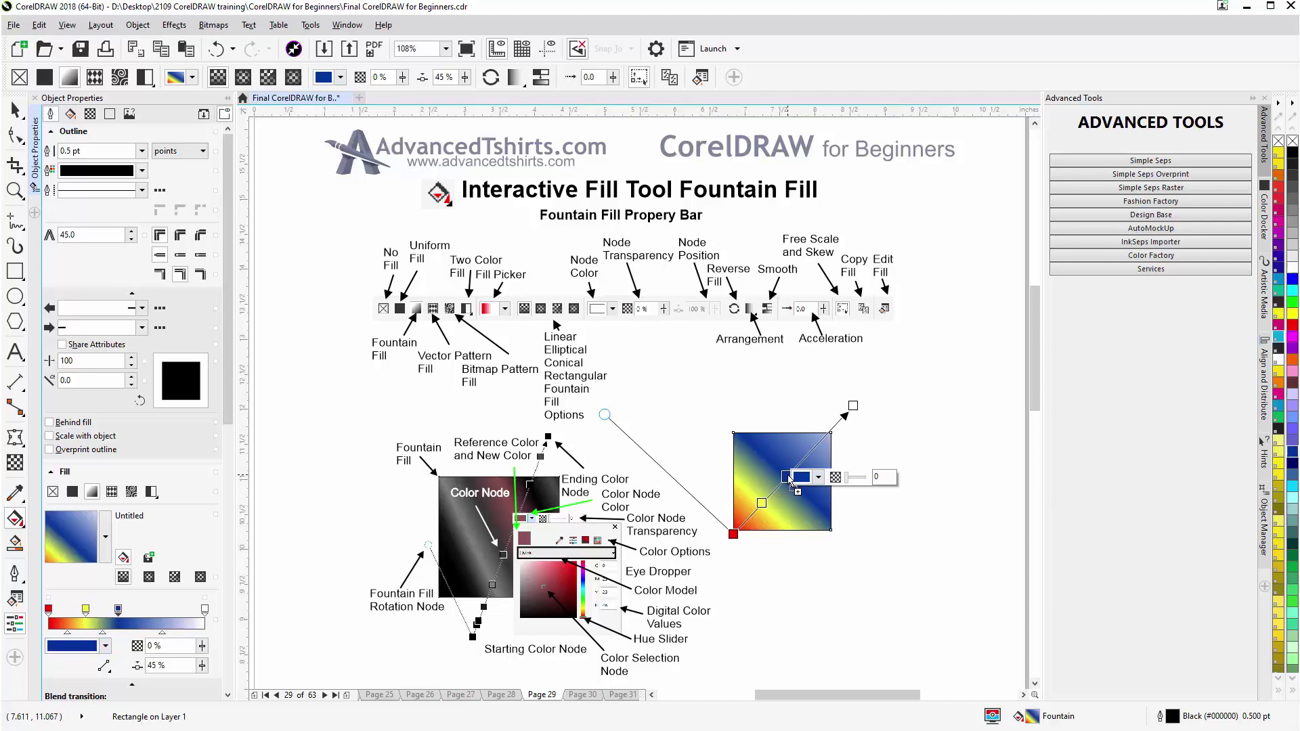
pyautogui.doubleClick(763, 503)
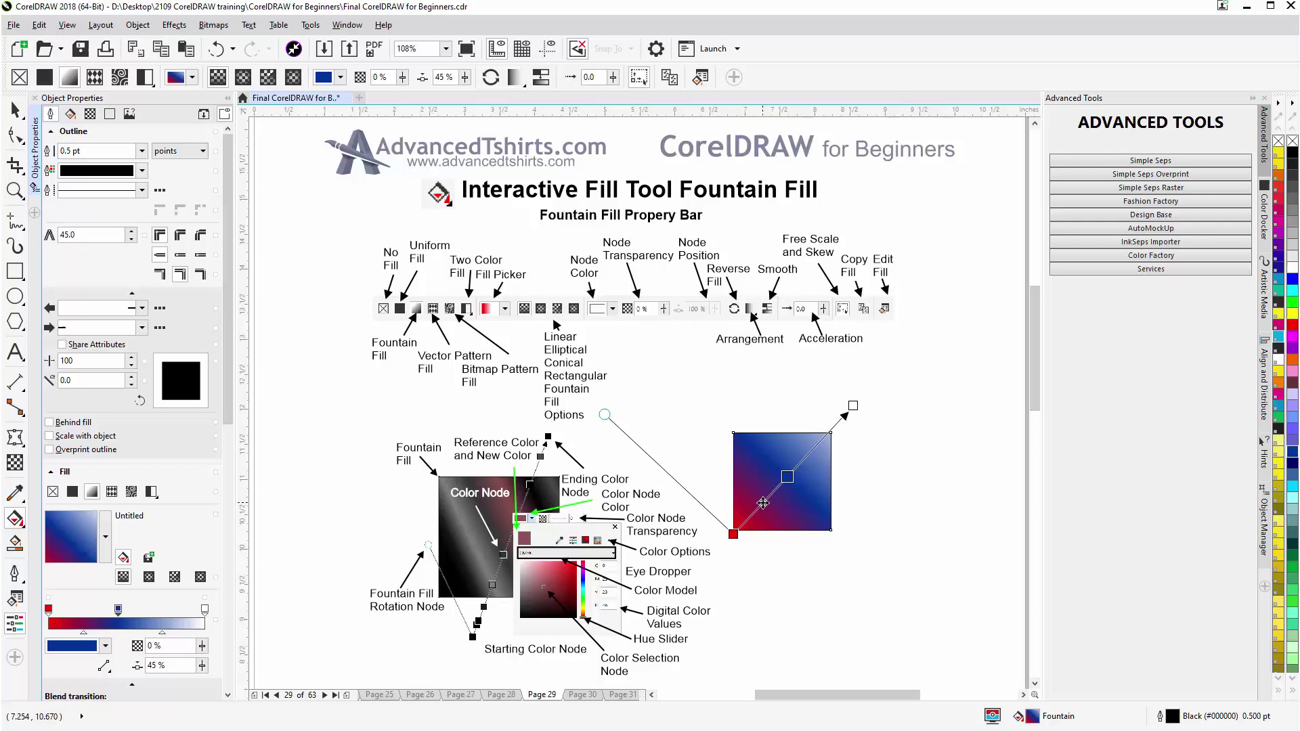
pyautogui.scroll(-1, 762, 503)
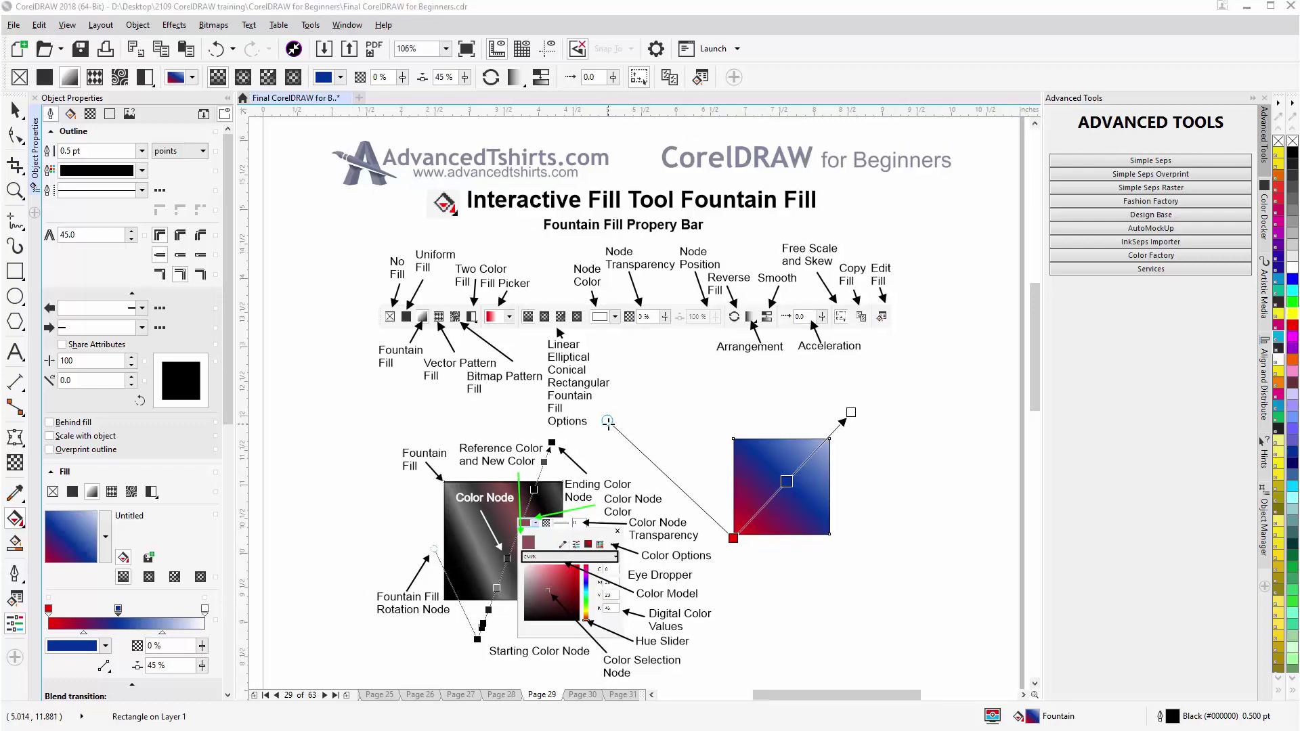
# Step: Drag the gradient's nodes to stretch it along a long diagonal, blue node at 31%
pyautogui.moveTo(607, 421); pyautogui.dragTo(674, 383)
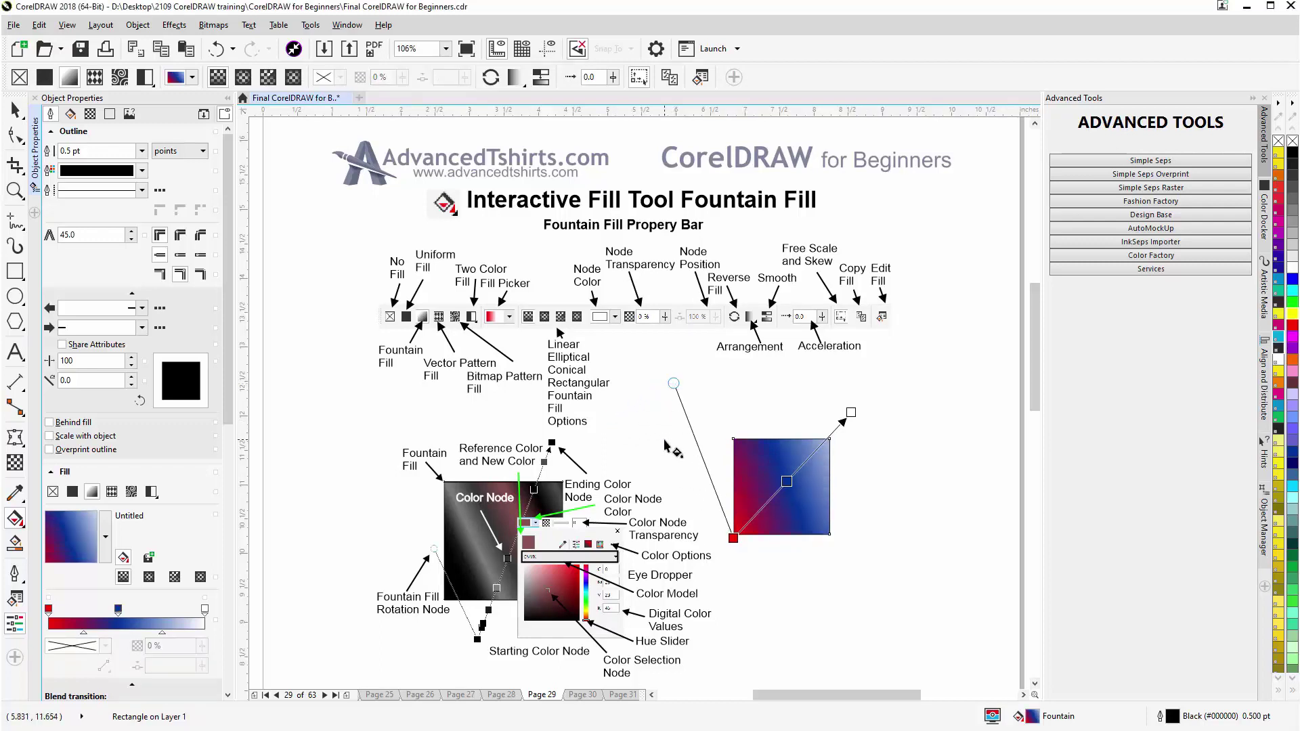
pyautogui.moveTo(733, 538); pyautogui.dragTo(772, 570)
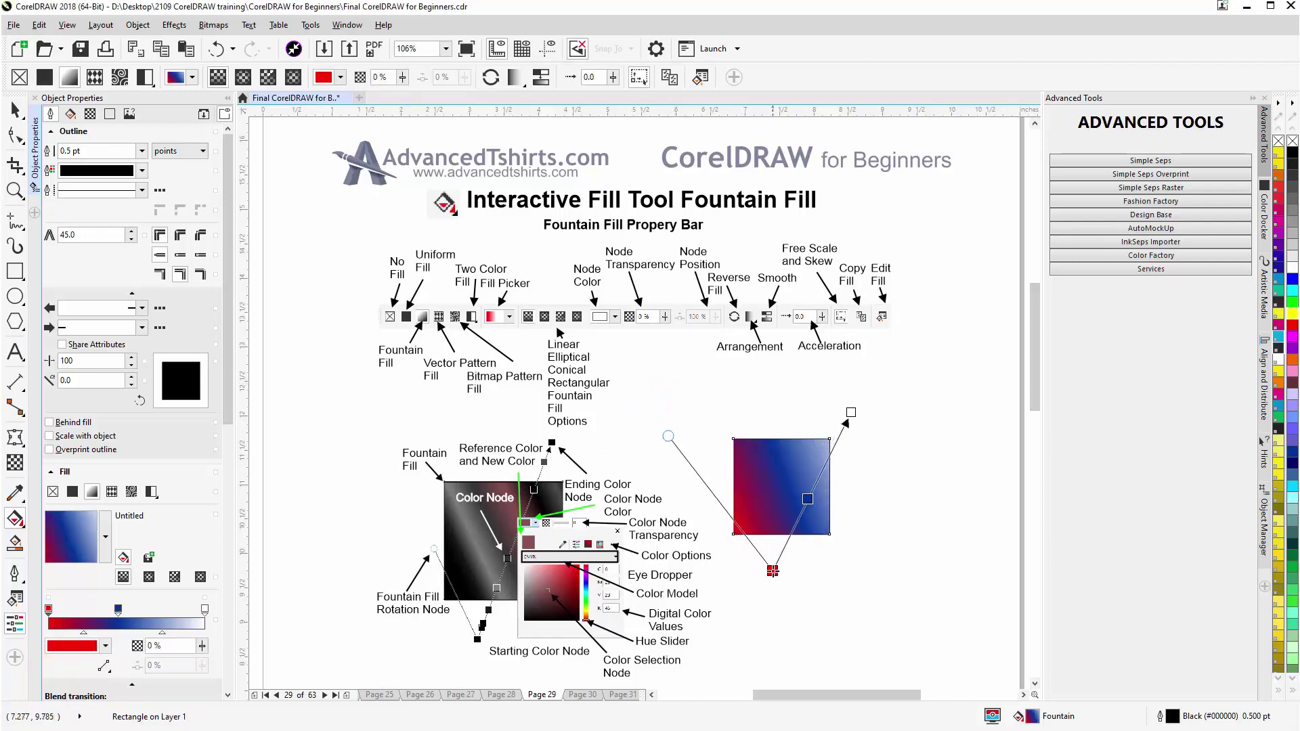
pyautogui.moveTo(852, 413); pyautogui.dragTo(723, 410)
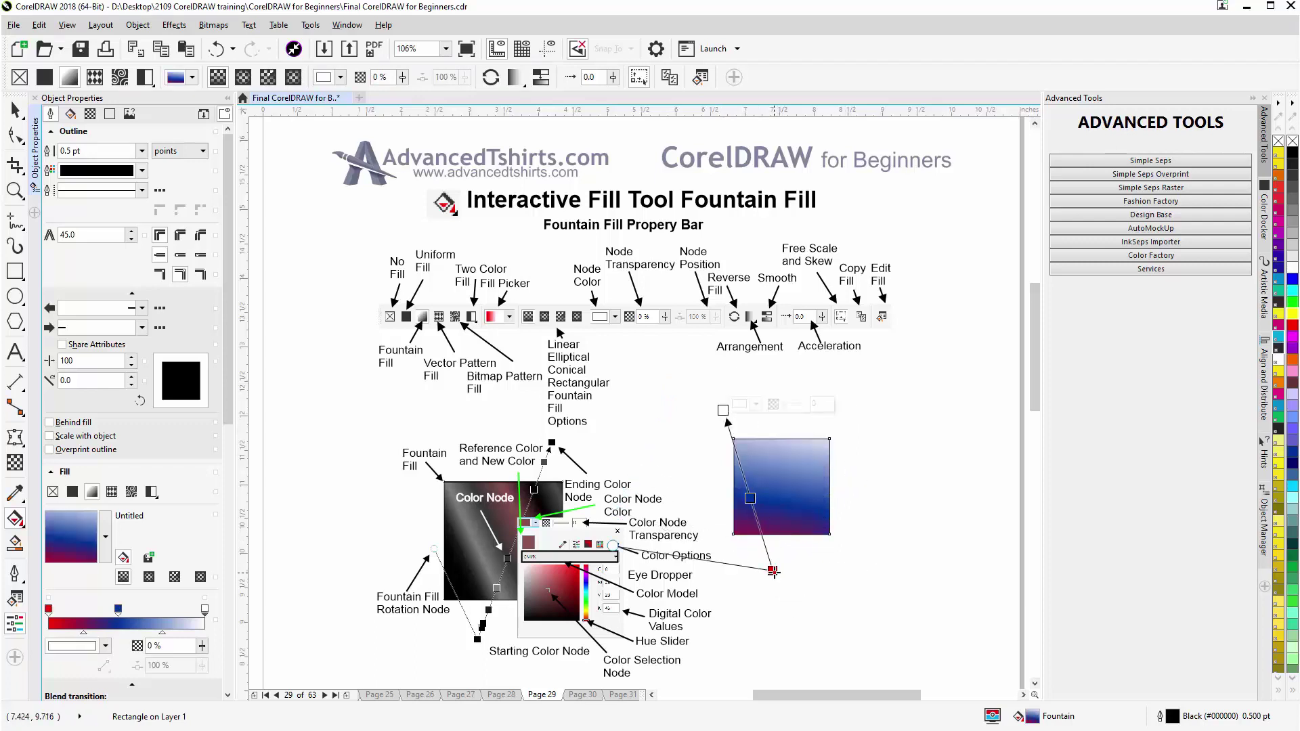
pyautogui.moveTo(771, 570); pyautogui.dragTo(850, 541)
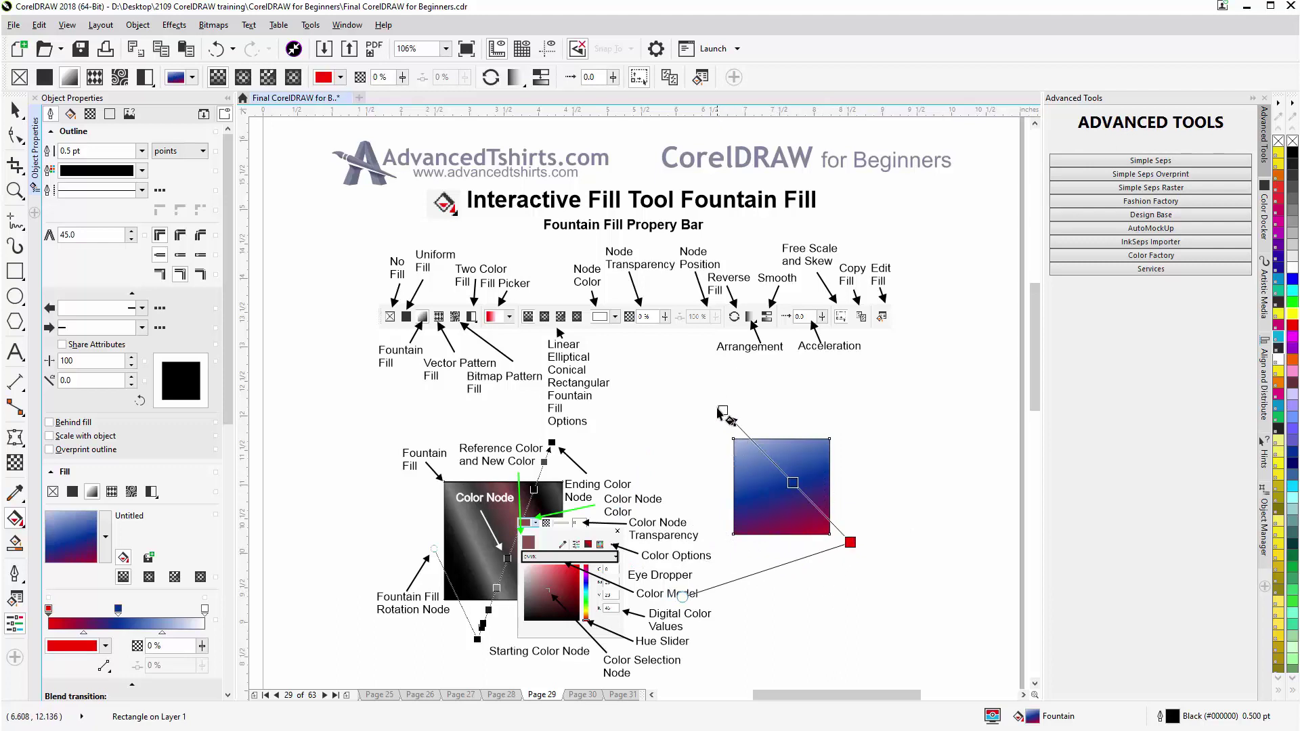
pyautogui.moveTo(723, 410); pyautogui.dragTo(641, 342)
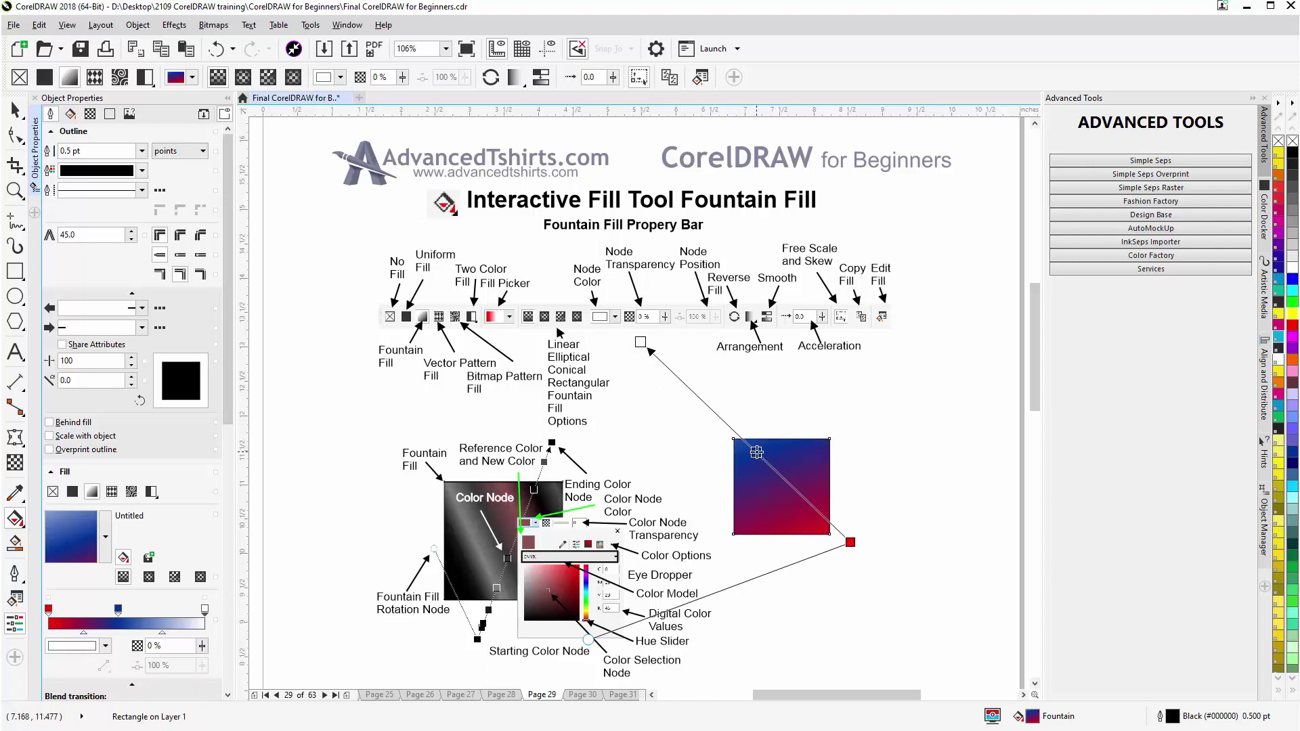
pyautogui.moveTo(756, 453); pyautogui.dragTo(785, 480)
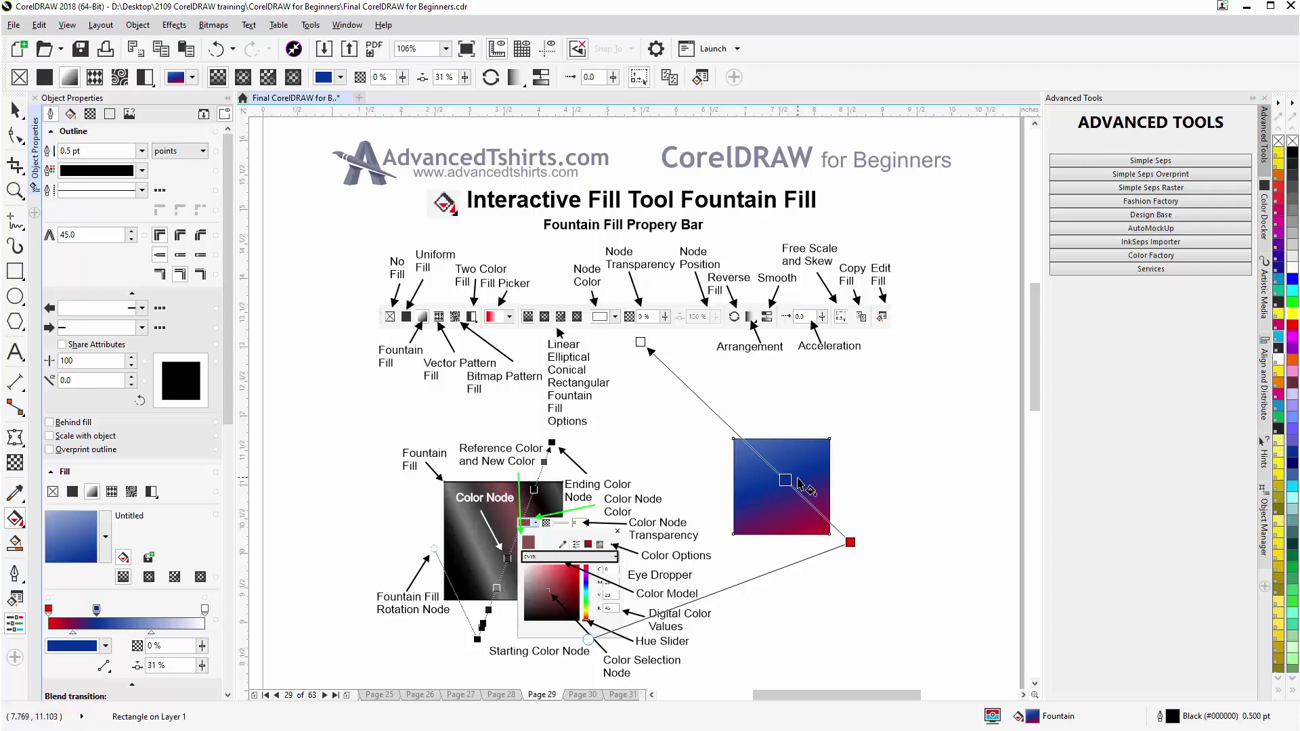
pyautogui.moveTo(785, 479)
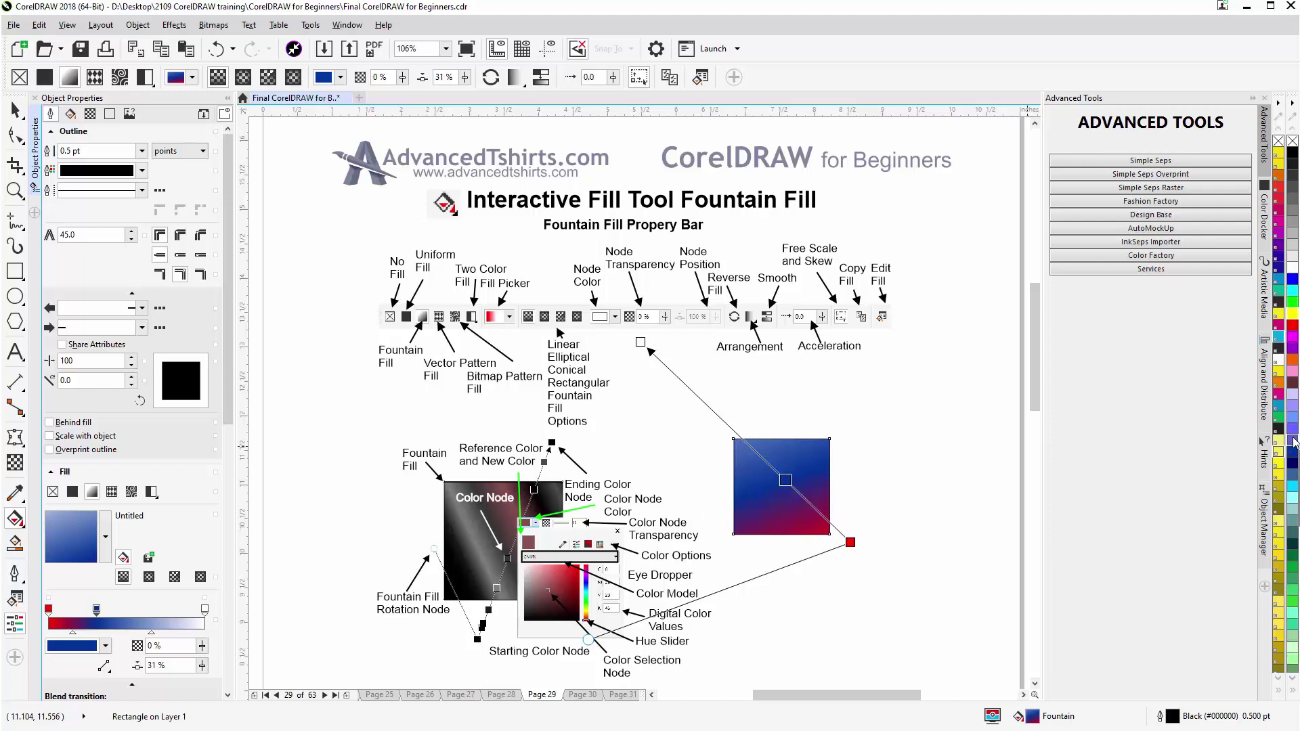
# Step: Recolor the selected gradient node orange so the square's fill blends from orange to red
pyautogui.click(1292, 359)
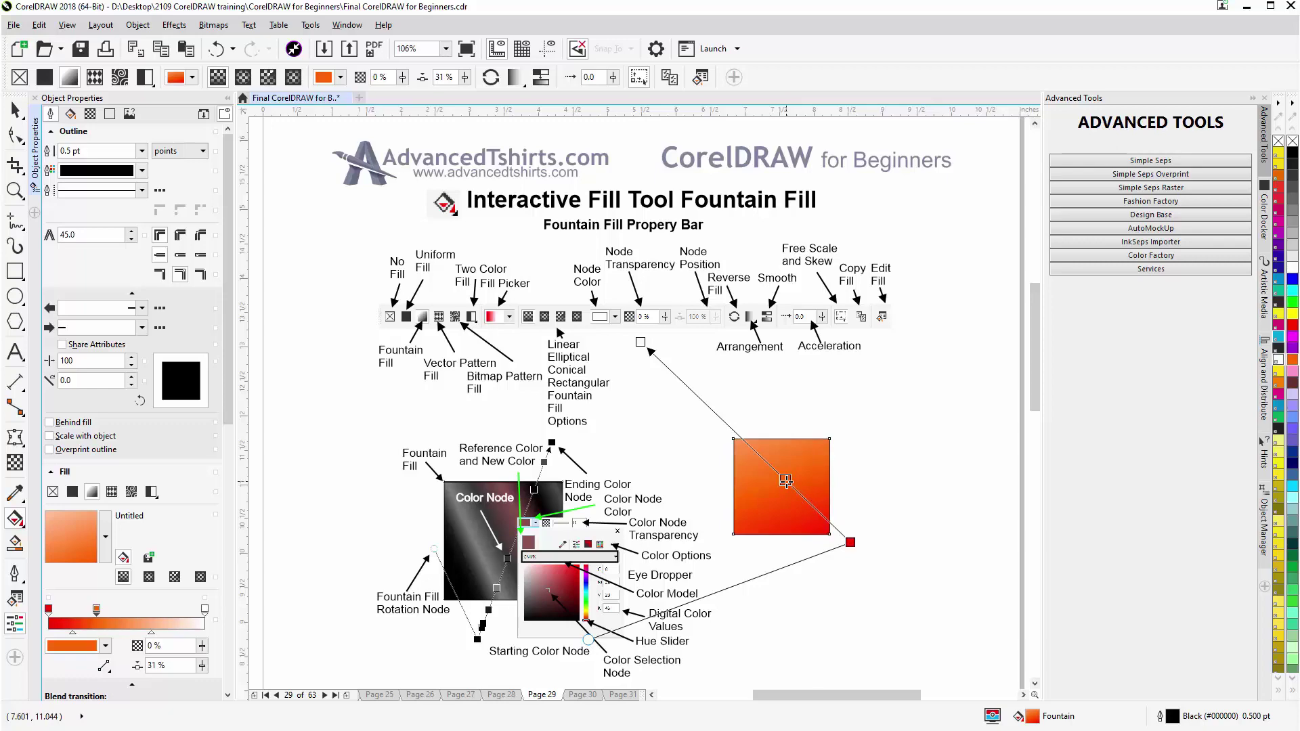
pyautogui.moveTo(1034, 331); pyautogui.dragTo(1033, 406)
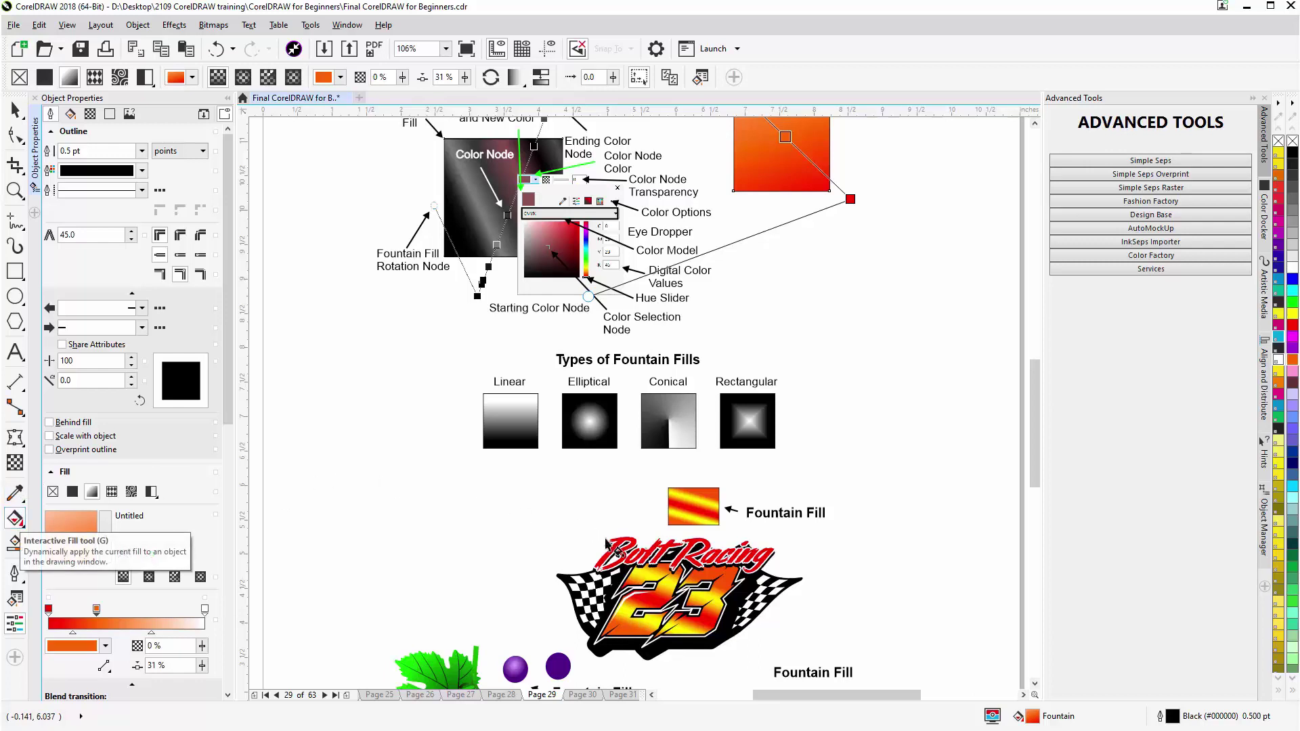
# Step: Select the racing logo's 23 lettering and reposition its red-orange-yellow fountain fill end points
pyautogui.click(648, 599)
pyautogui.click(648, 599)
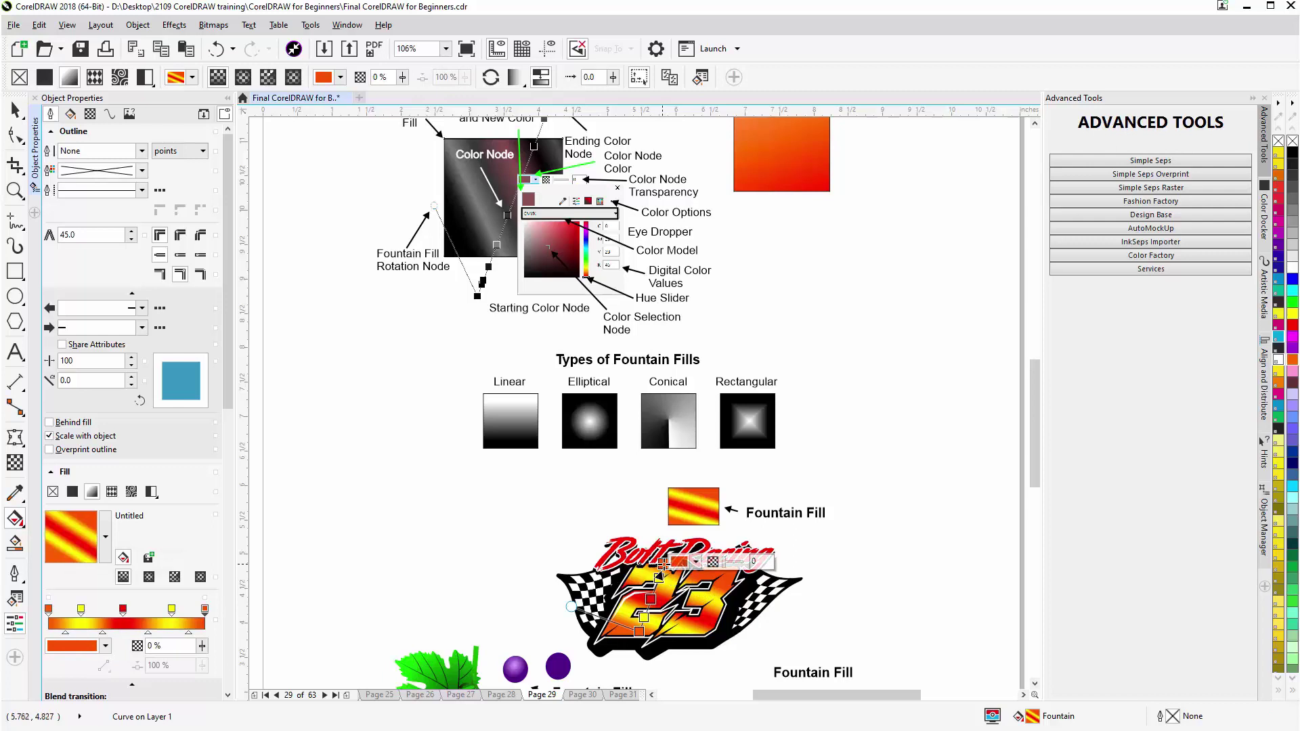
pyautogui.moveTo(663, 564); pyautogui.dragTo(674, 552)
pyautogui.moveTo(639, 631); pyautogui.dragTo(630, 636)
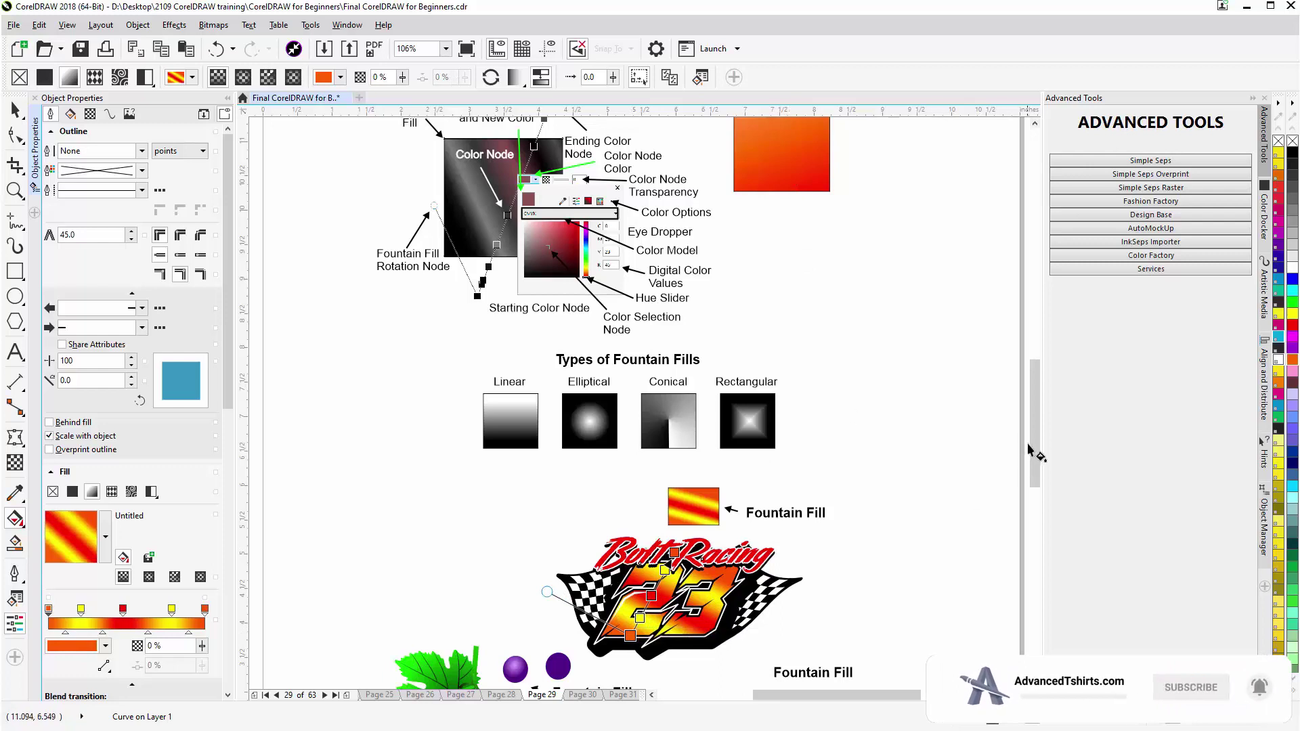
pyautogui.moveTo(1033, 429); pyautogui.dragTo(1033, 476)
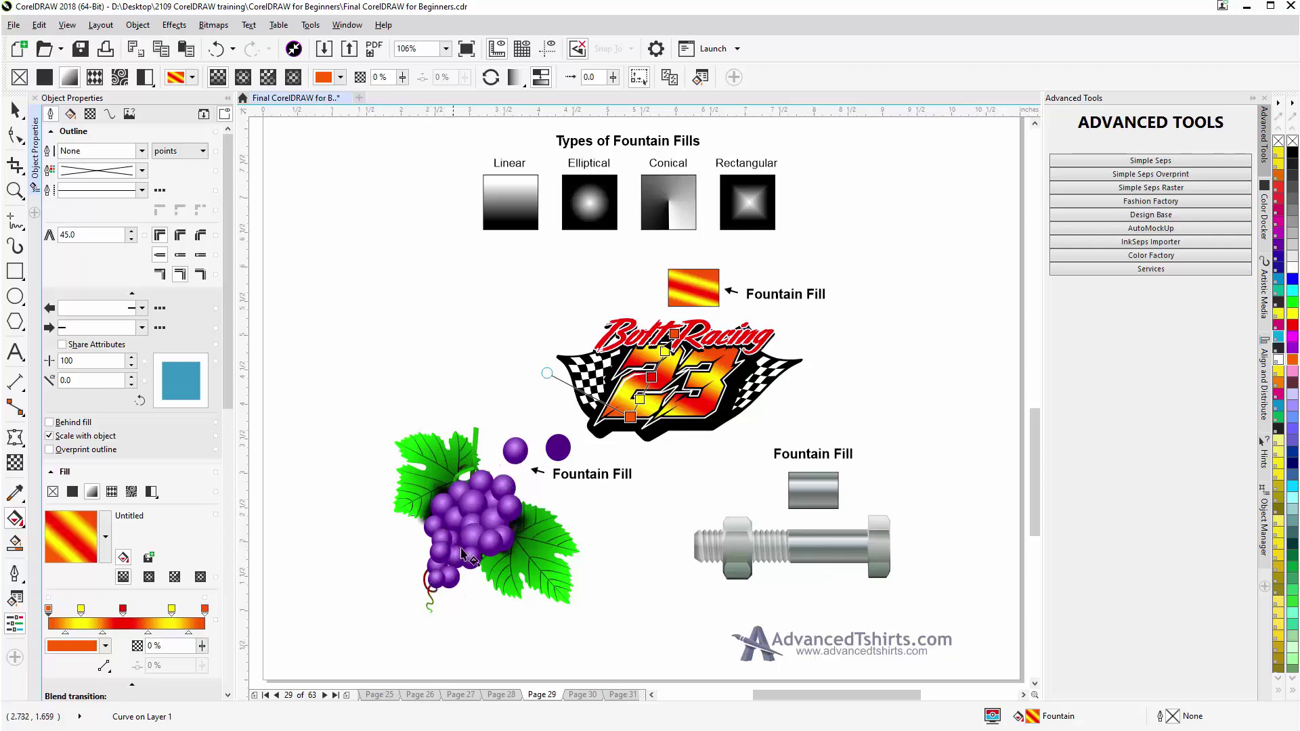
# Step: Inspect the left grape circle's existing fountain fill and zoom in on the circles
pyautogui.click(516, 450)
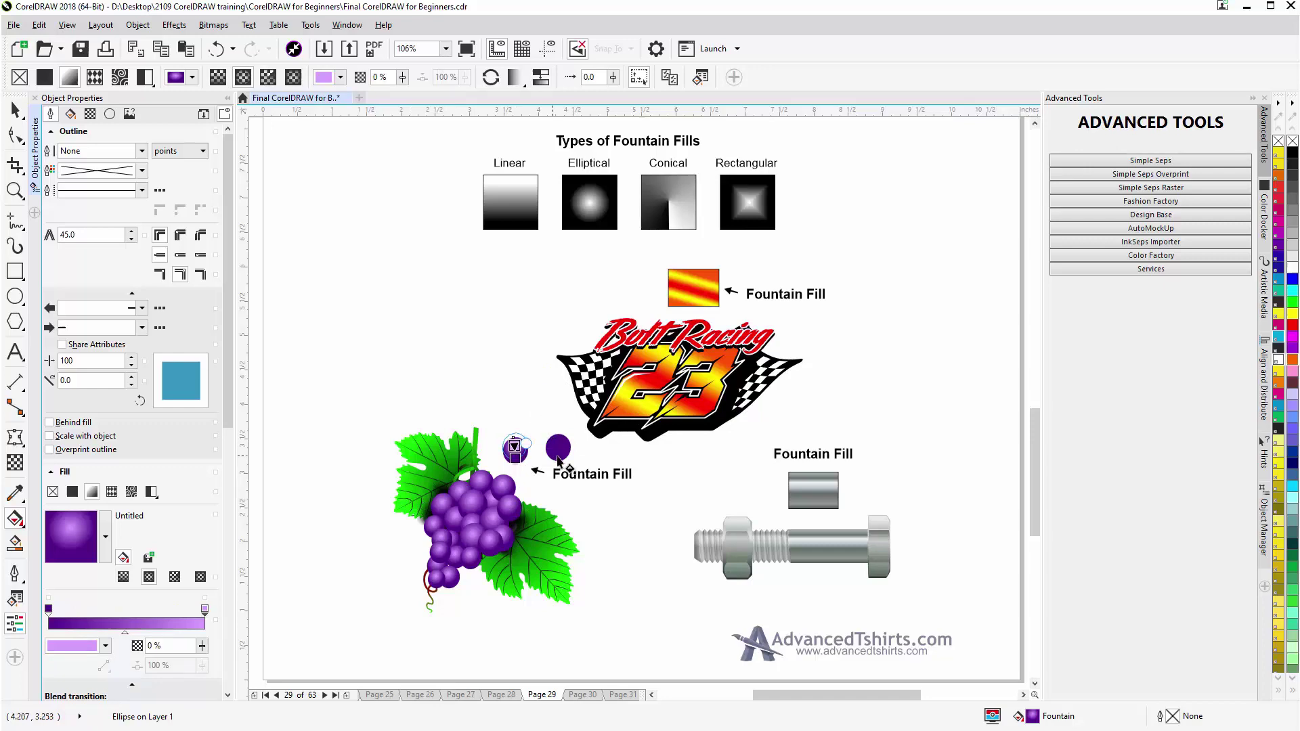
pyautogui.scroll(3, 560, 455)
pyautogui.scroll(3, 639, 408)
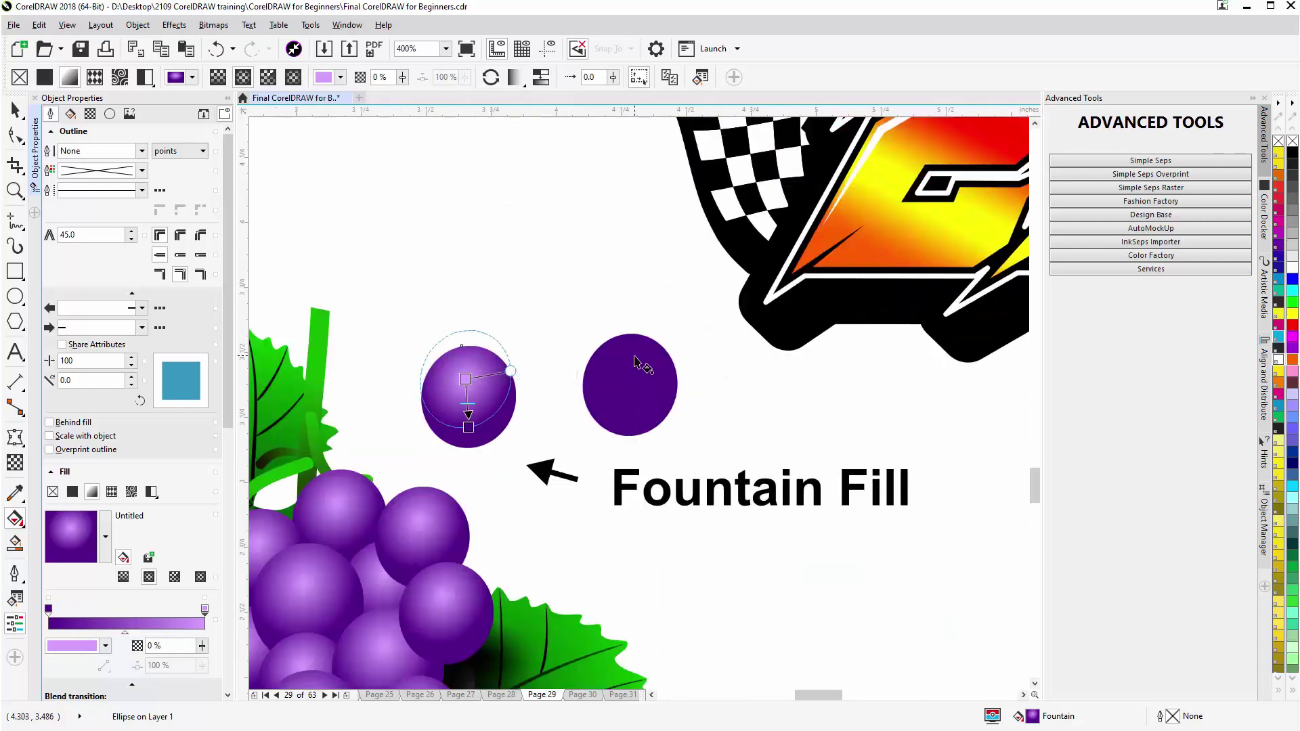
# Step: Drag a new fountain fill down across the right purple circle and lower its start point
pyautogui.moveTo(634, 357); pyautogui.dragTo(633, 377)
pyautogui.moveTo(634, 402); pyautogui.dragTo(636, 405)
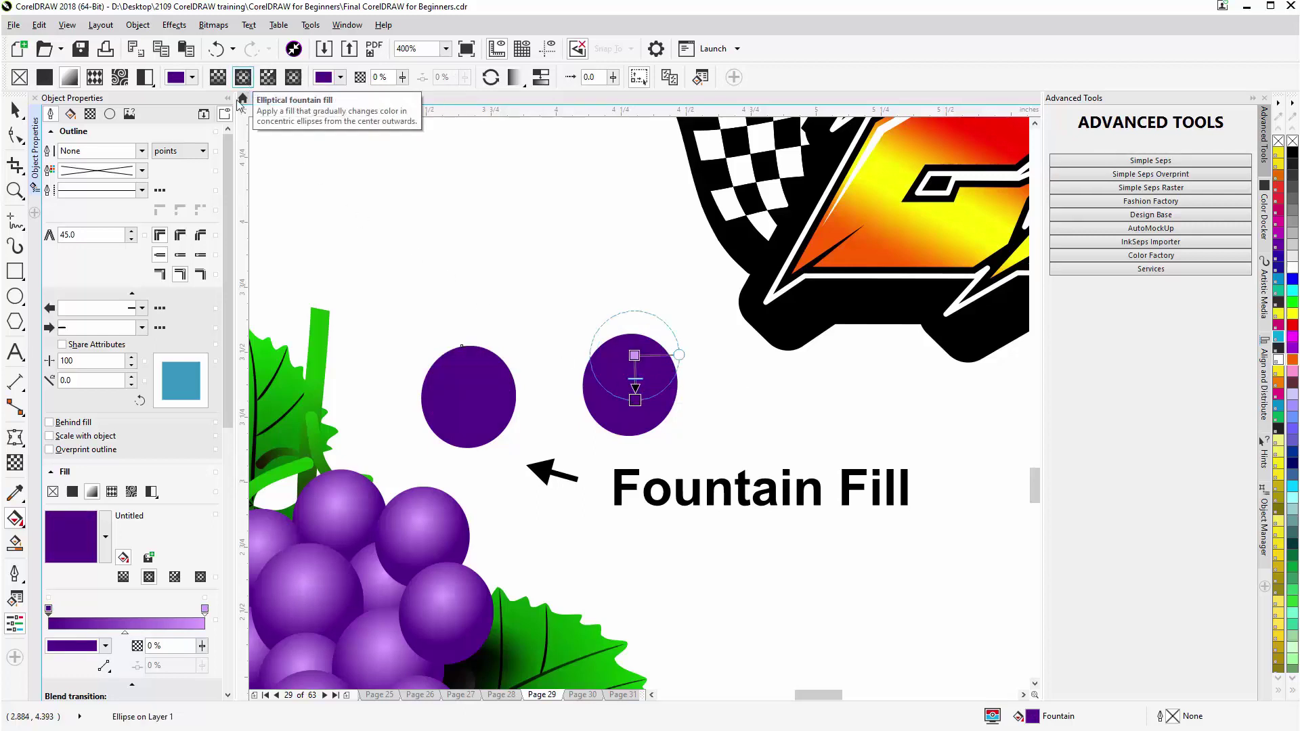
pyautogui.moveTo(634, 354); pyautogui.dragTo(632, 369)
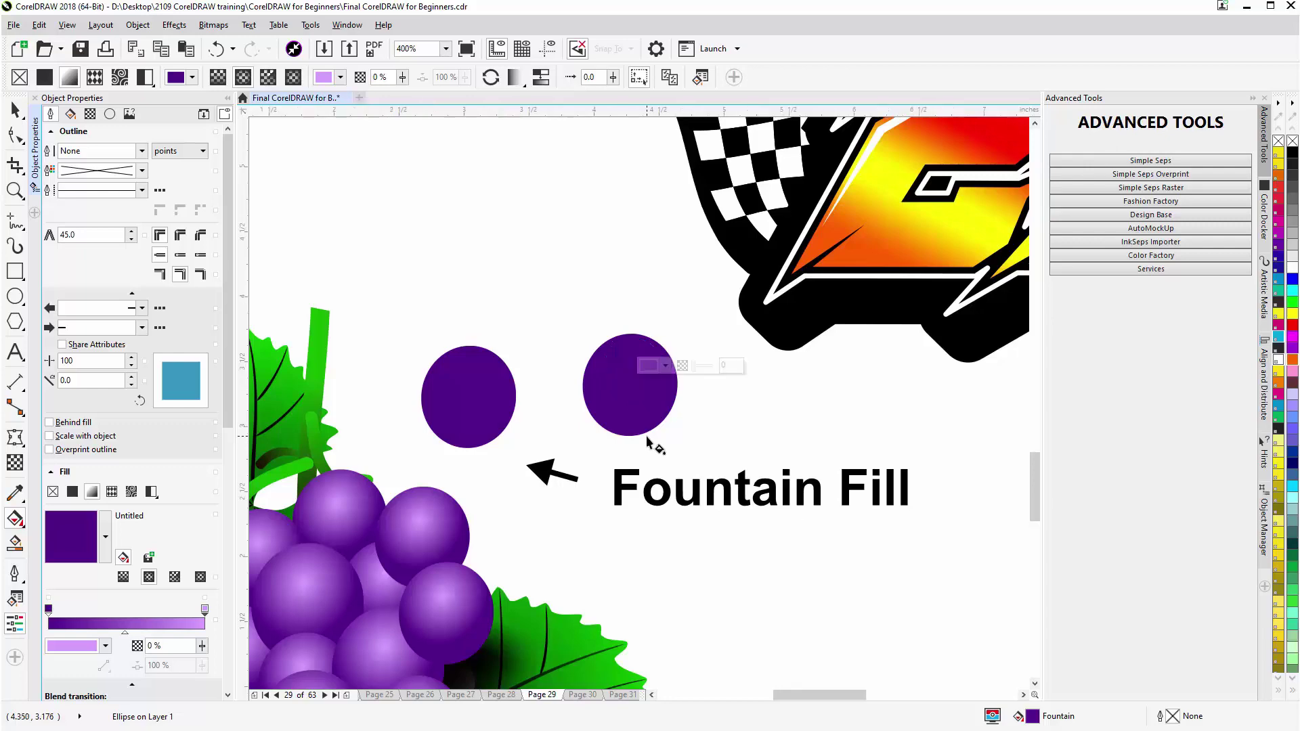
pyautogui.scroll(-4, 651, 443)
pyautogui.scroll(-1, 640, 406)
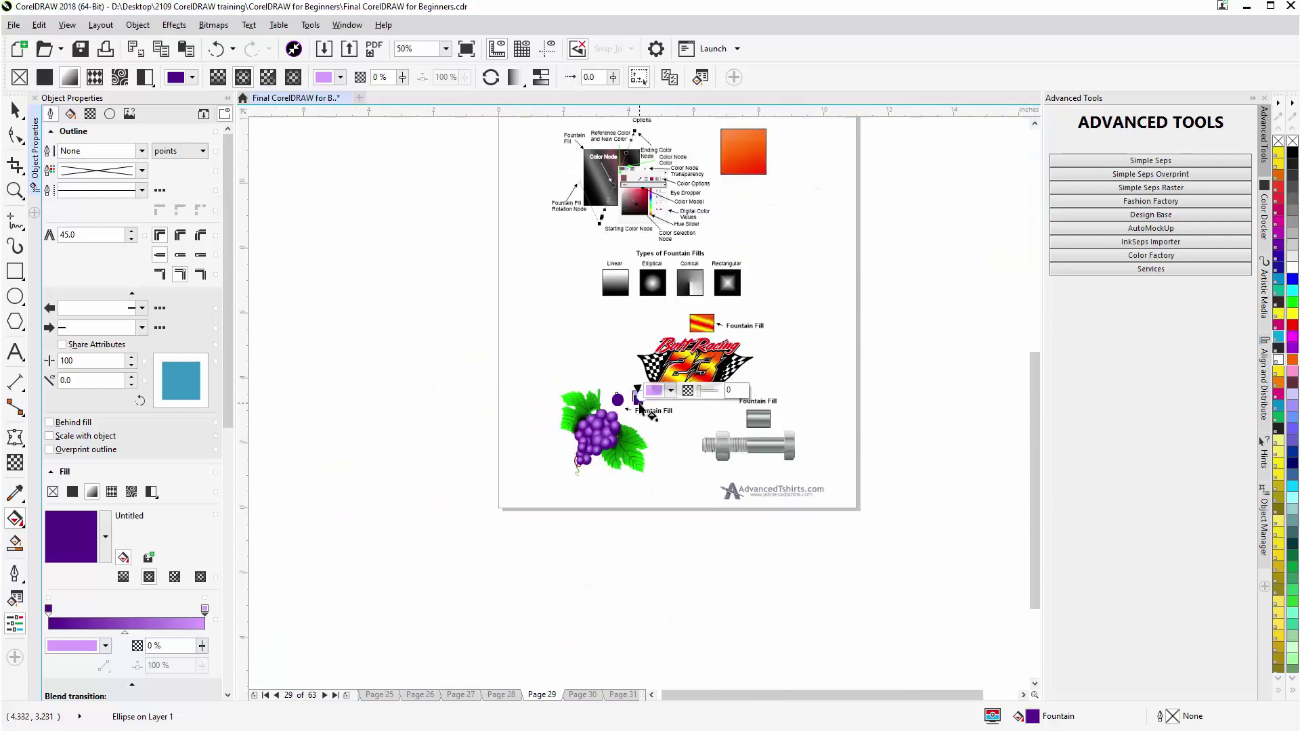
pyautogui.scroll(-1, 639, 406)
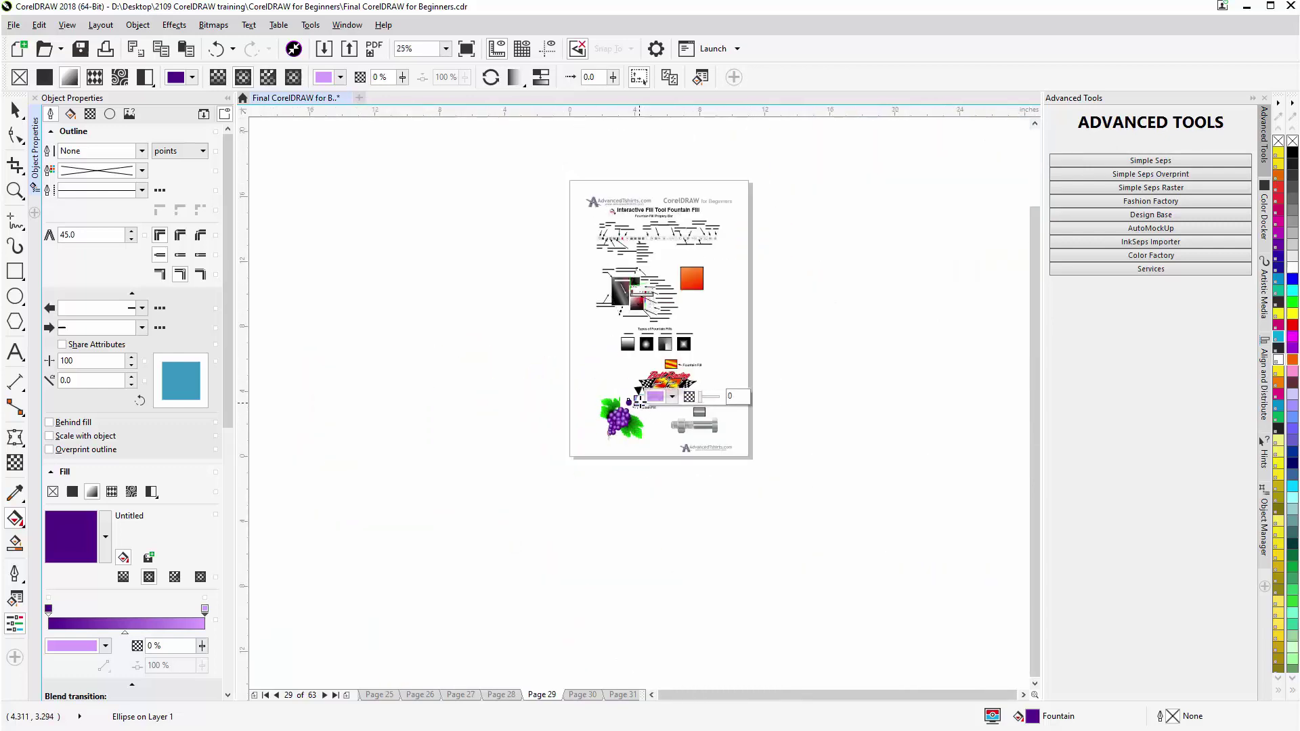
pyautogui.scroll(2, 640, 403)
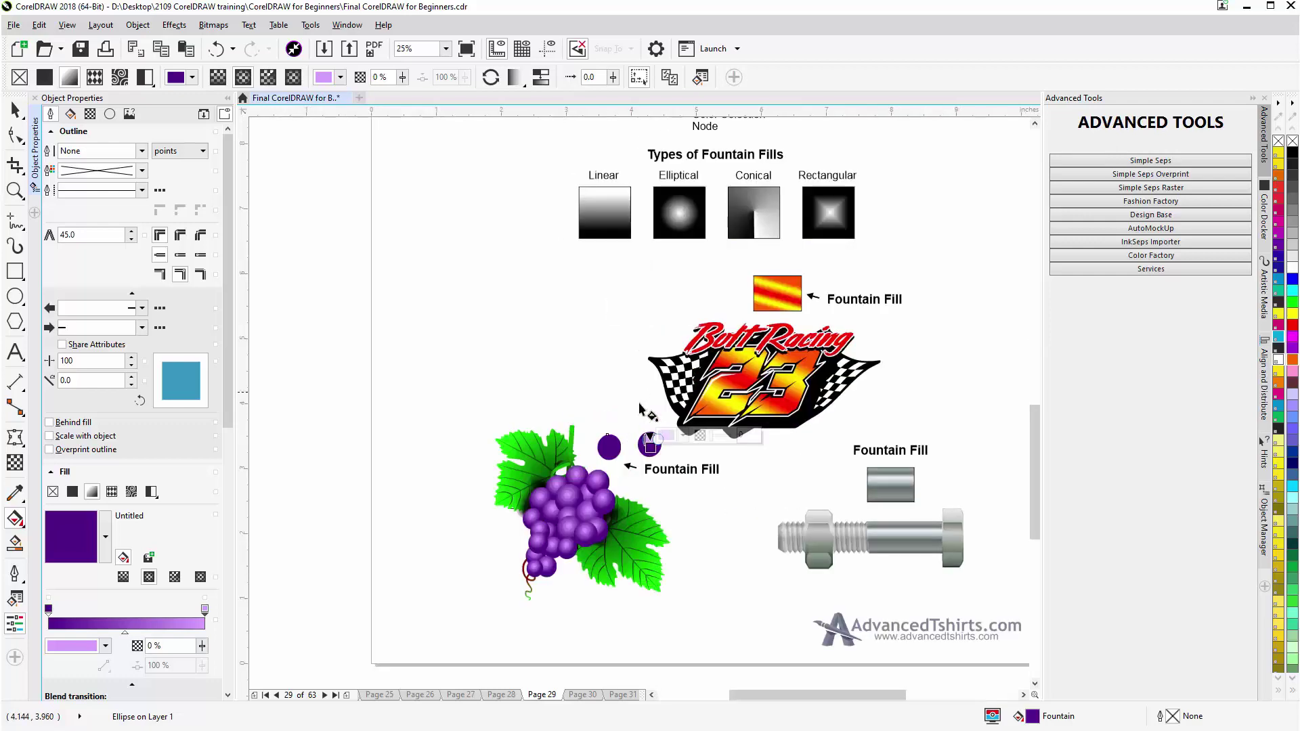
pyautogui.scroll(4, 640, 406)
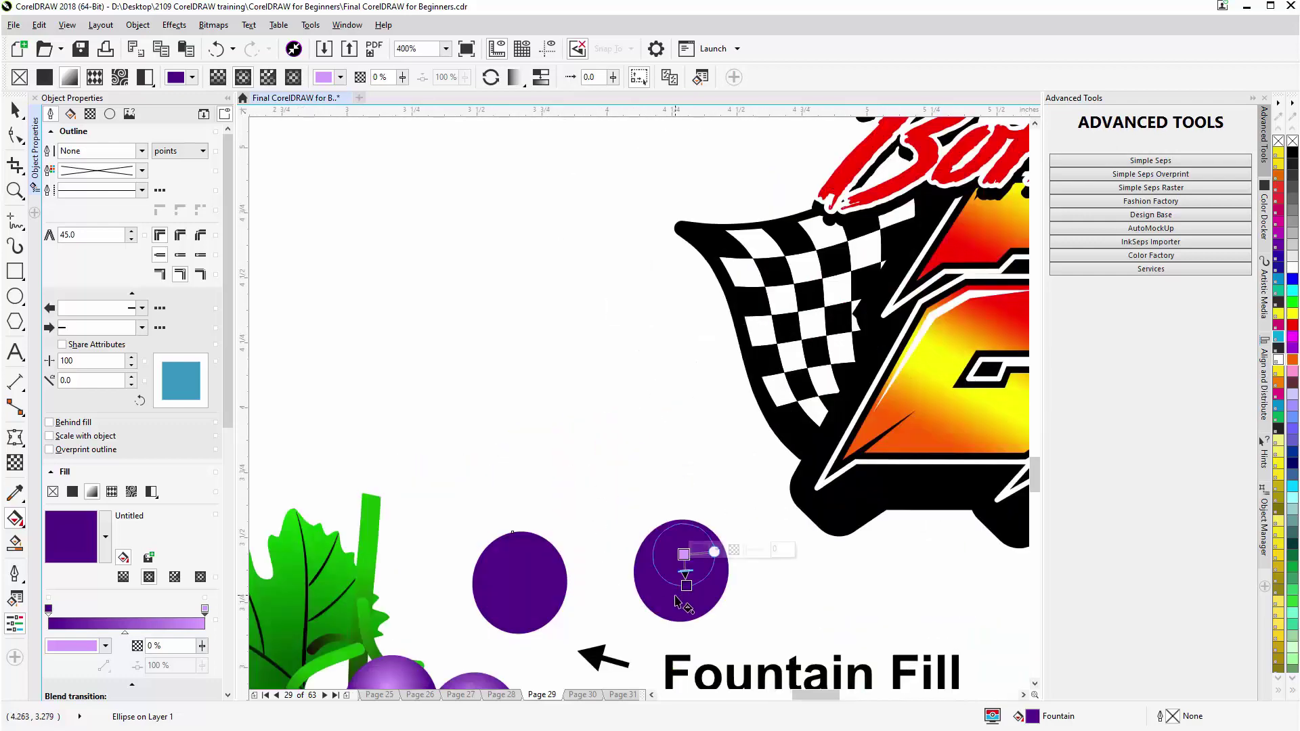
# Step: Undo the circle's fill and lay a new diagonal purple-to-white gradient across it
pyautogui.hotkey('ctrl', 'z')
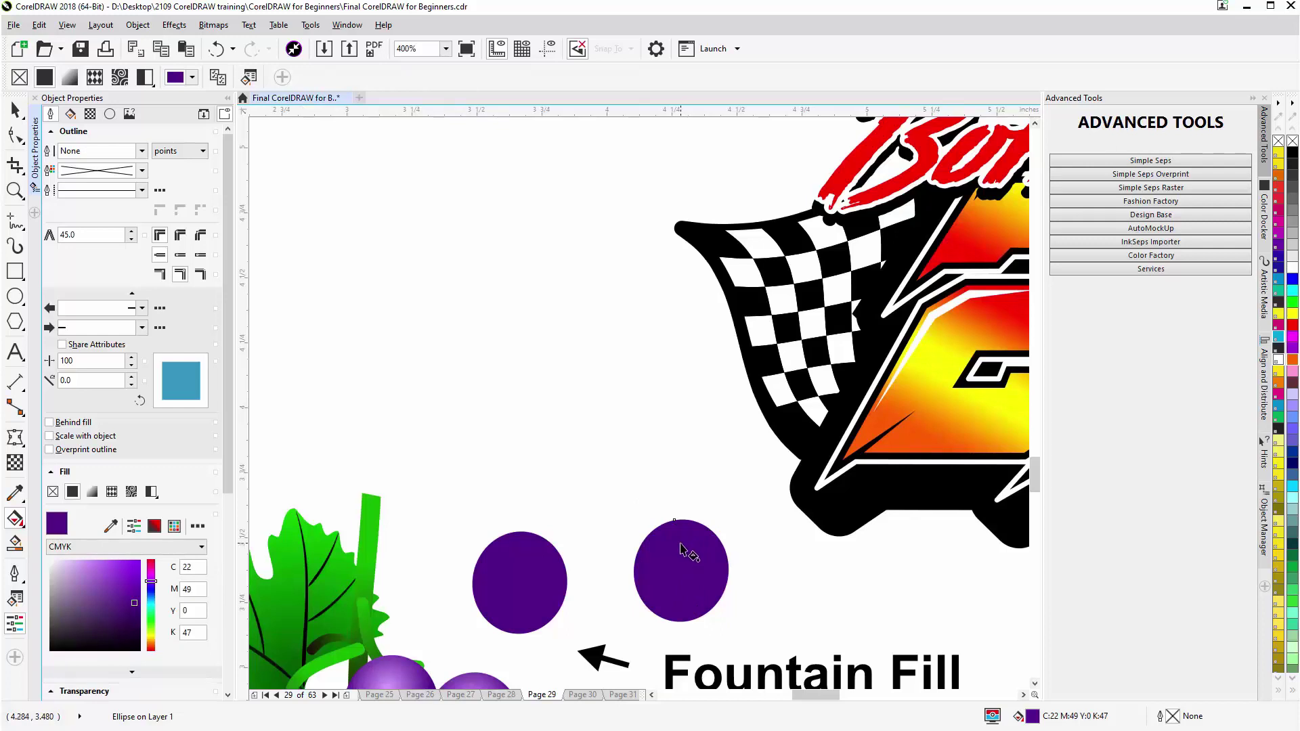
pyautogui.moveTo(680, 542); pyautogui.dragTo(682, 590)
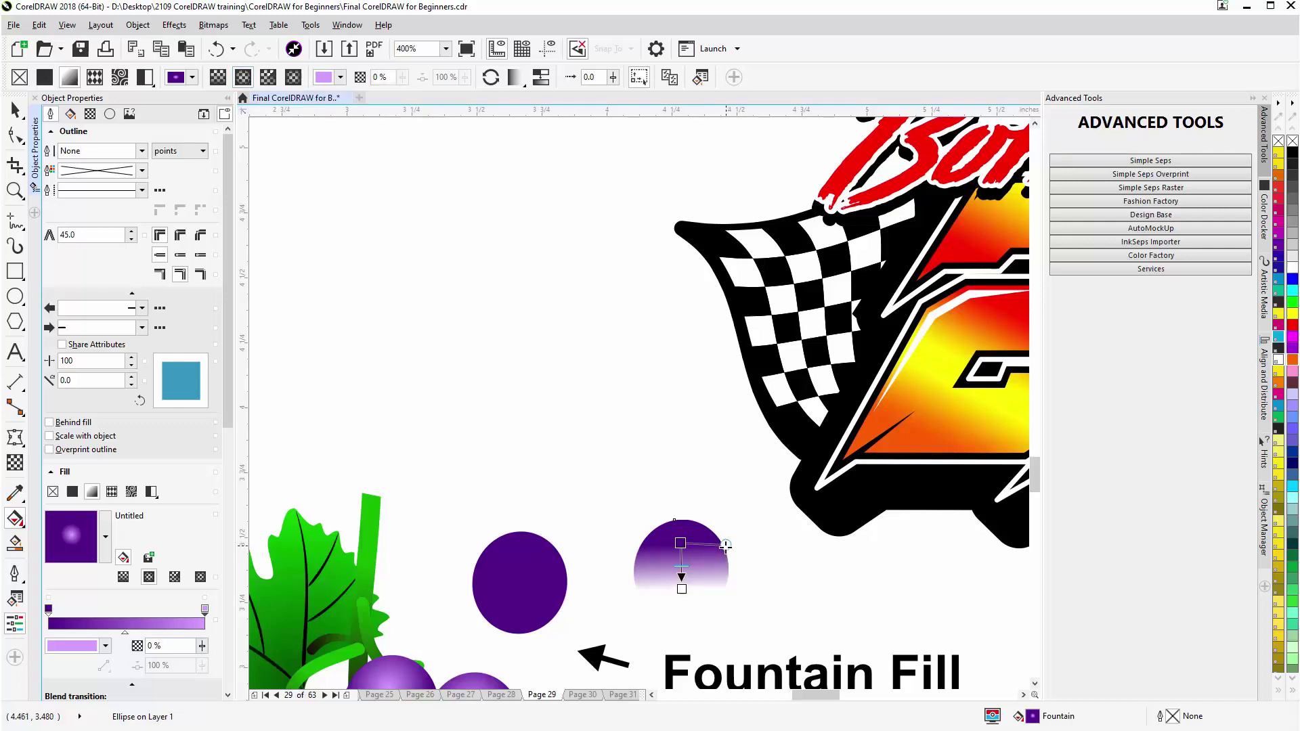
pyautogui.moveTo(727, 542); pyautogui.dragTo(717, 583)
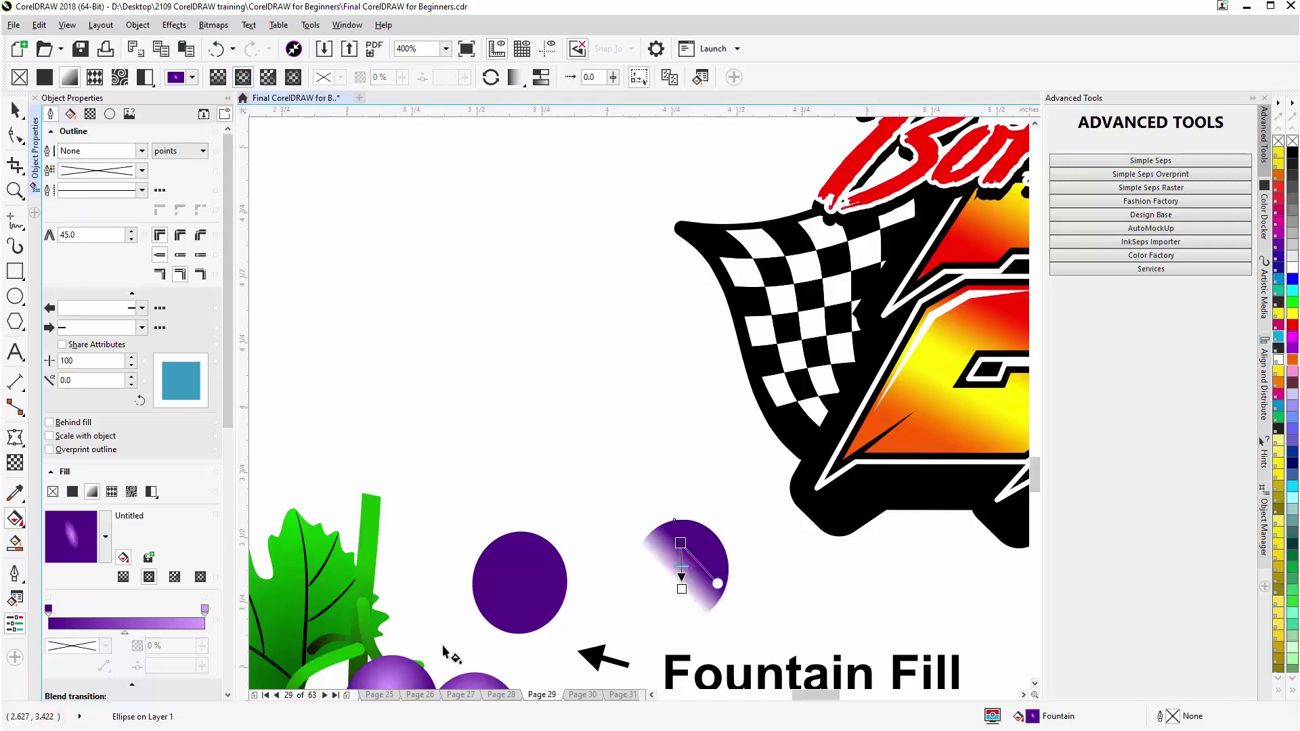
pyautogui.moveTo(682, 590); pyautogui.dragTo(639, 591)
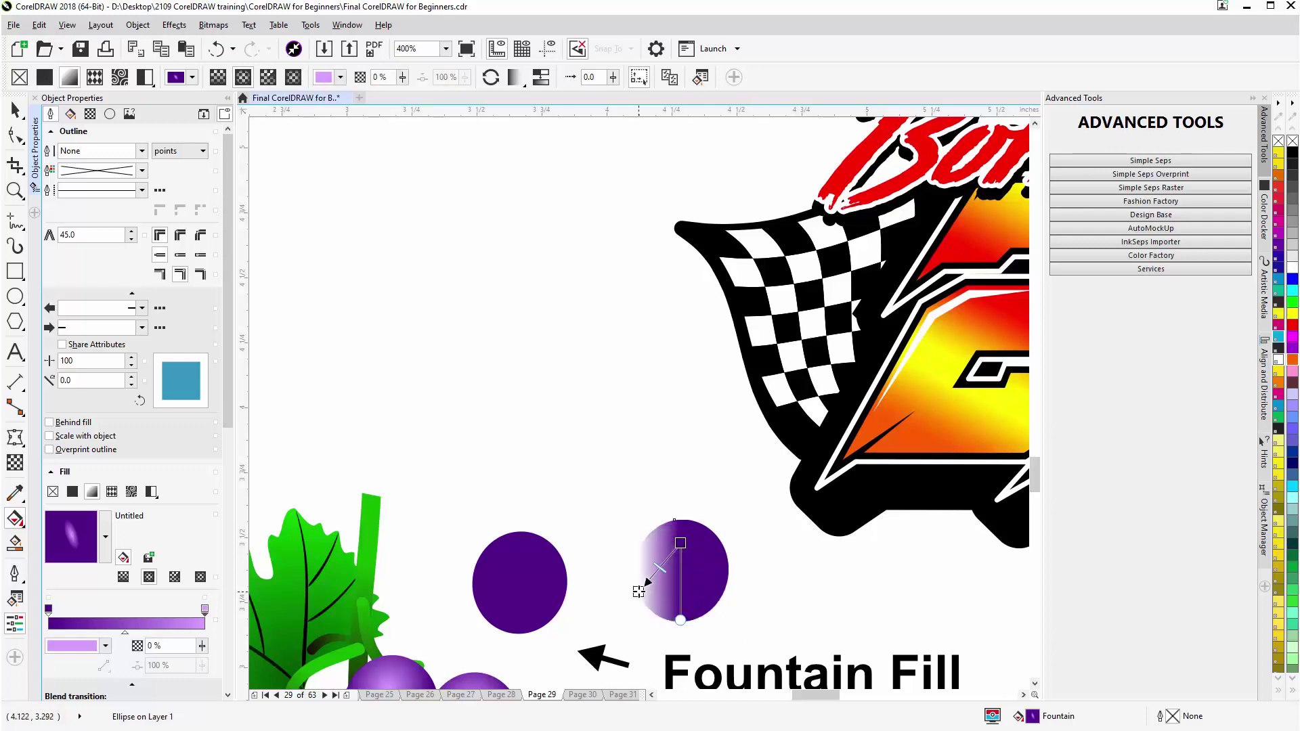
# Step: Make the end colour light purple, switch to an elliptical fill, and move the highlight upper left
pyautogui.click(243, 79)
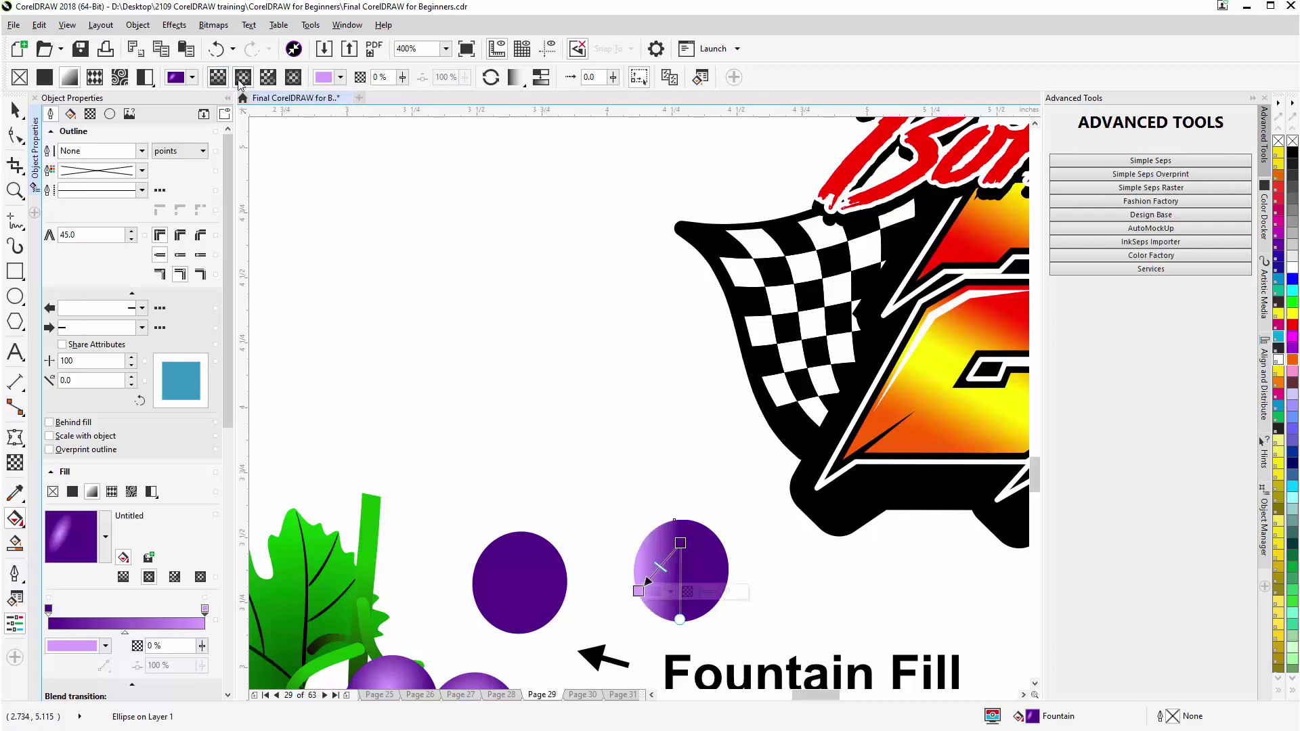
pyautogui.click(243, 79)
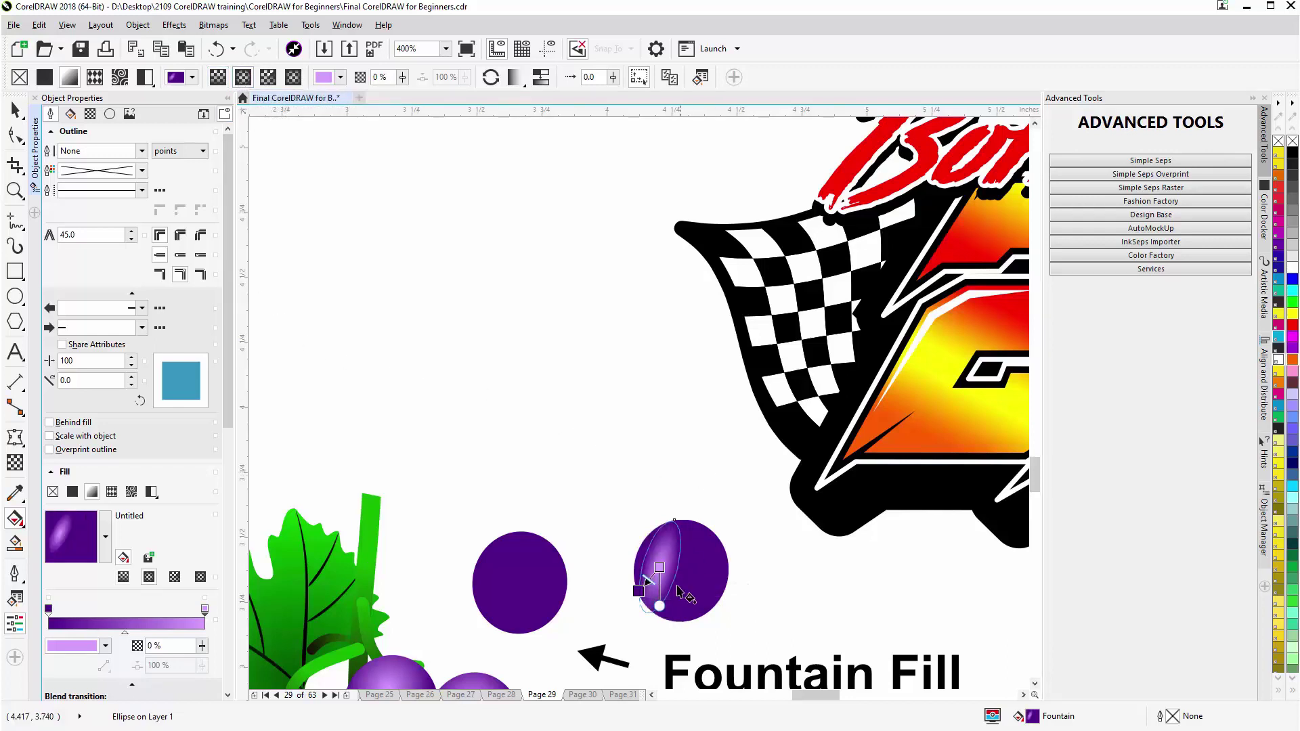
pyautogui.moveTo(660, 608); pyautogui.dragTo(710, 597)
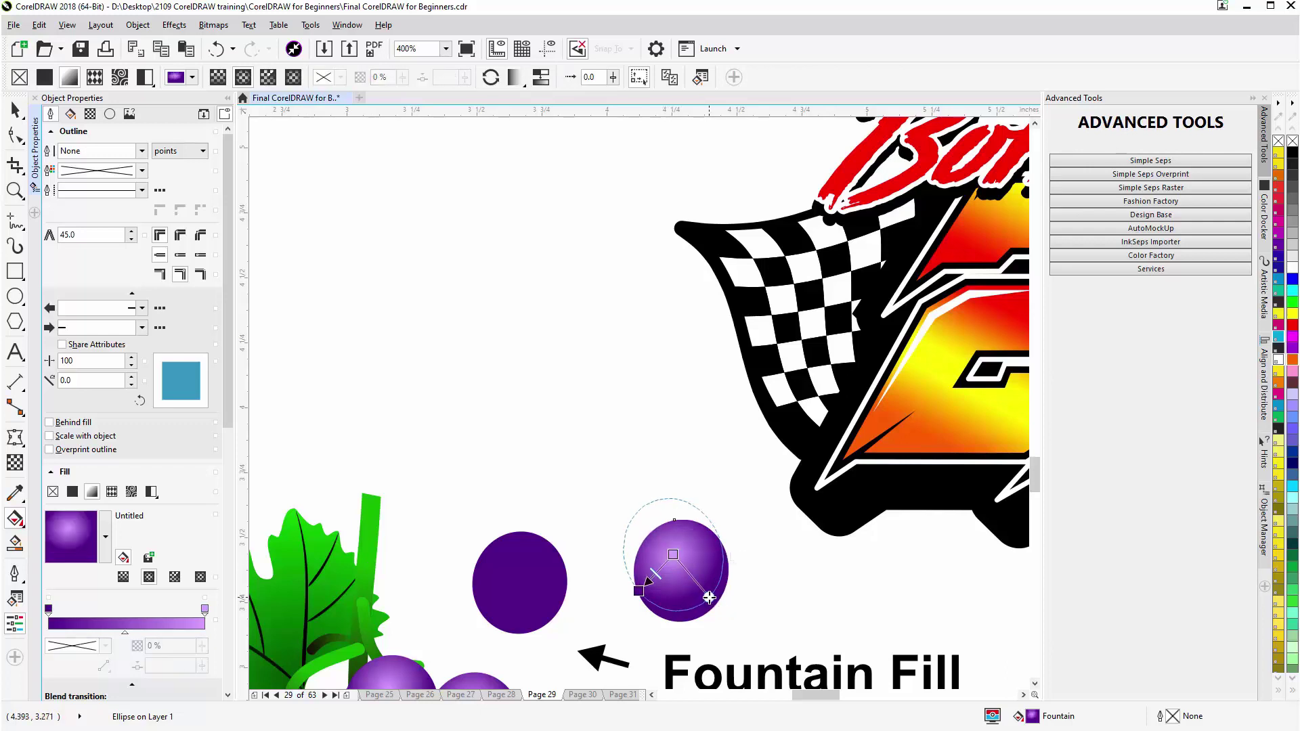
# Step: Set the elliptical fill's centre highlight colour to lavender #C175FF in the colour picker
pyautogui.click(645, 596)
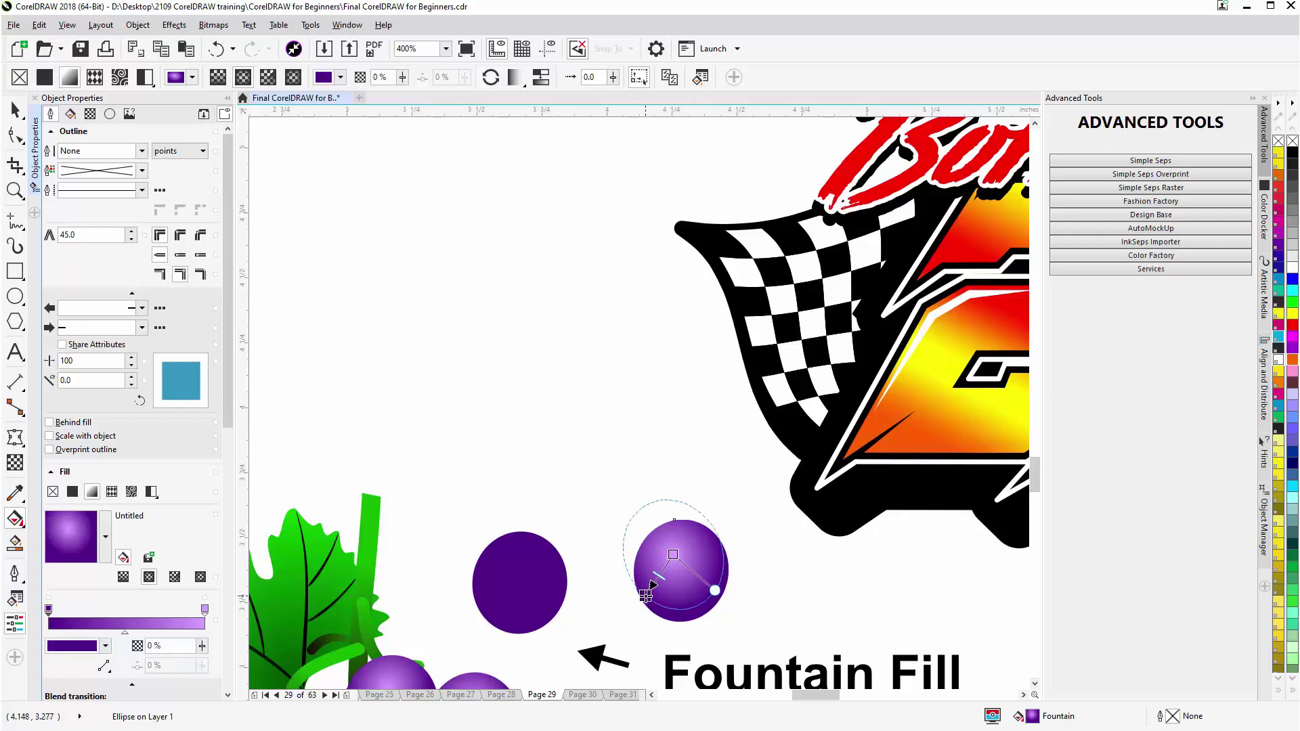
pyautogui.click(673, 554)
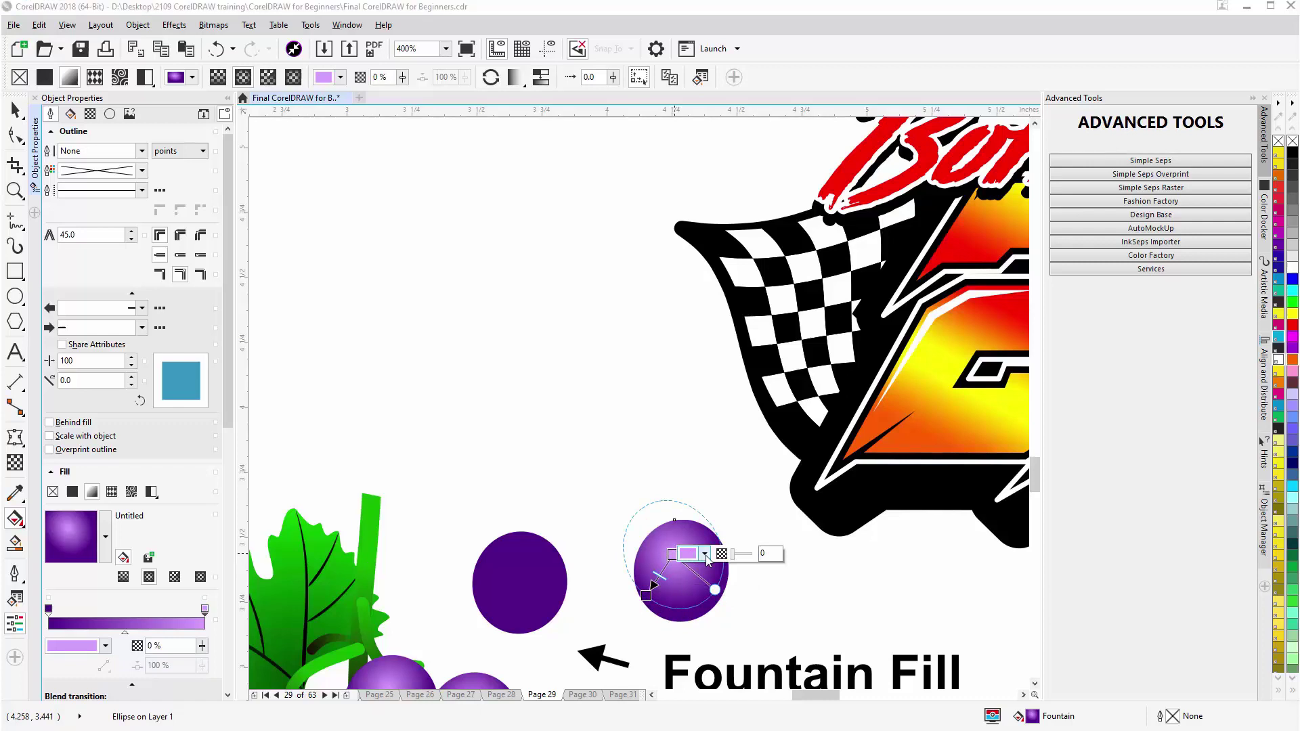
pyautogui.click(705, 554)
pyautogui.moveTo(716, 623); pyautogui.dragTo(730, 623)
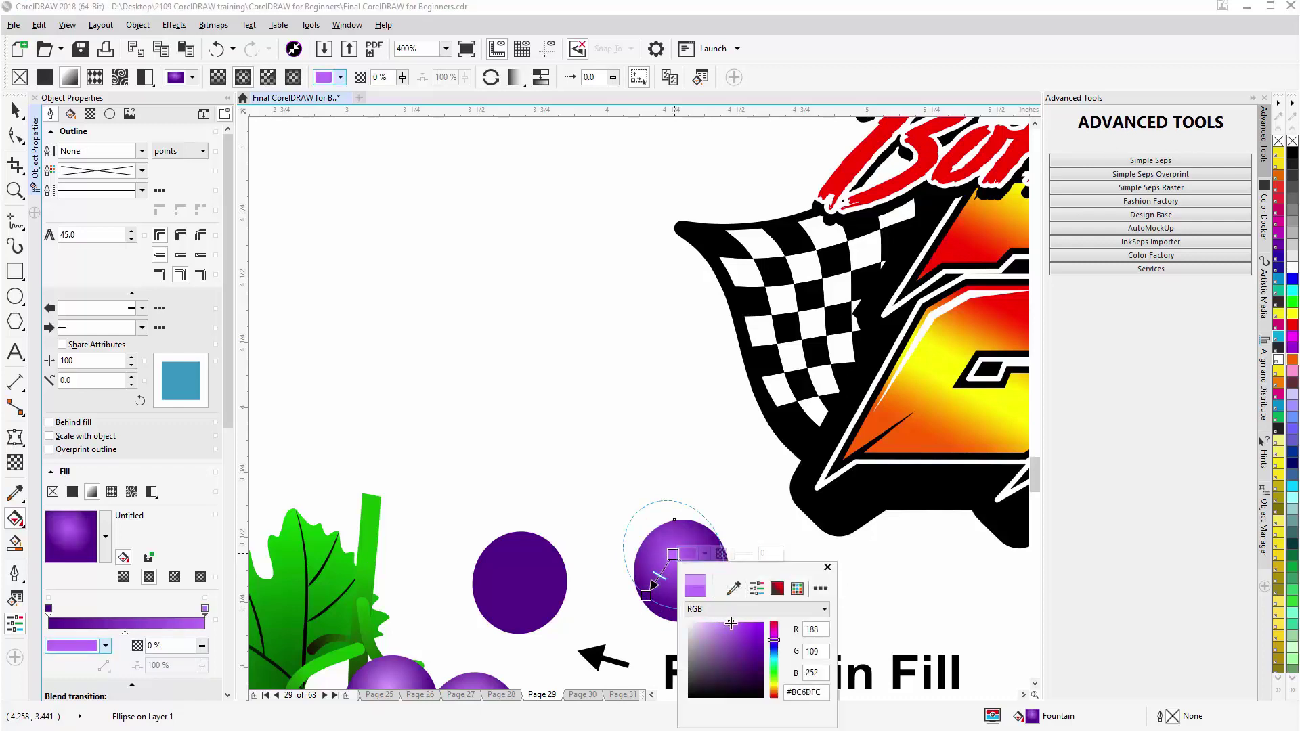
pyautogui.moveTo(730, 624); pyautogui.dragTo(728, 621)
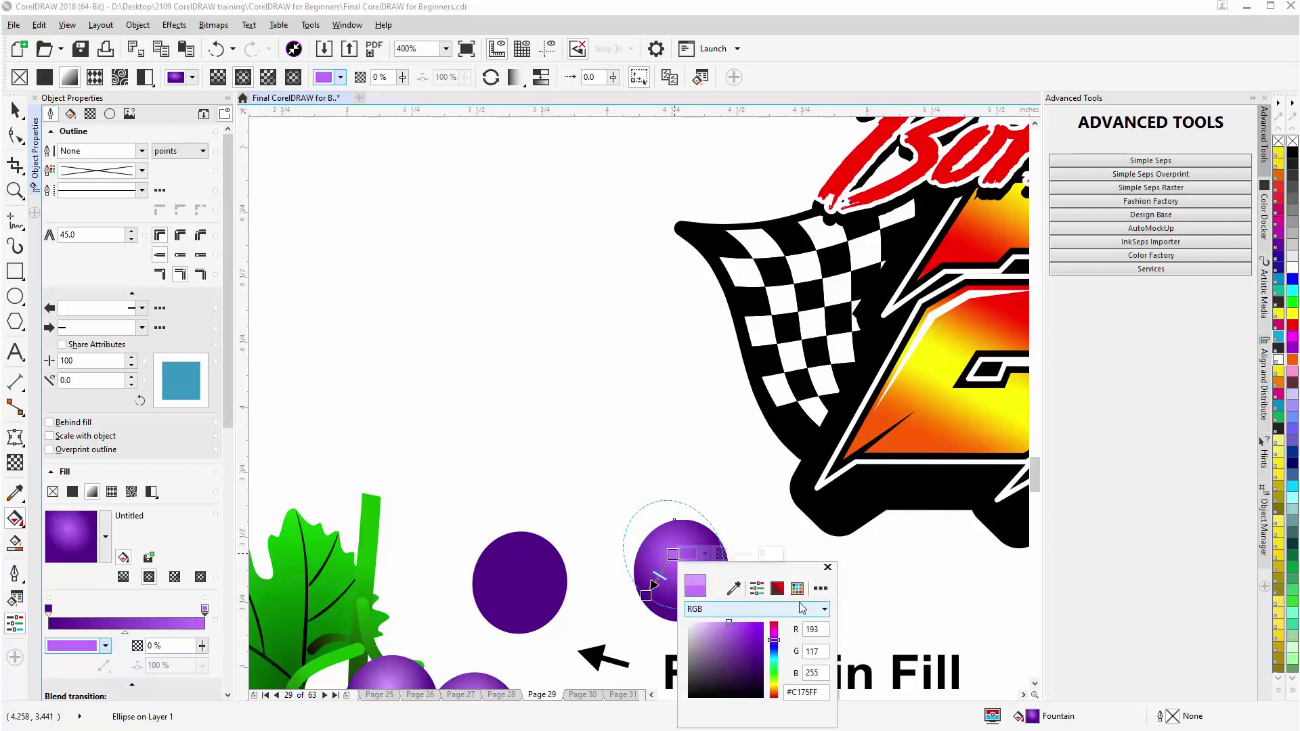
pyautogui.click(827, 568)
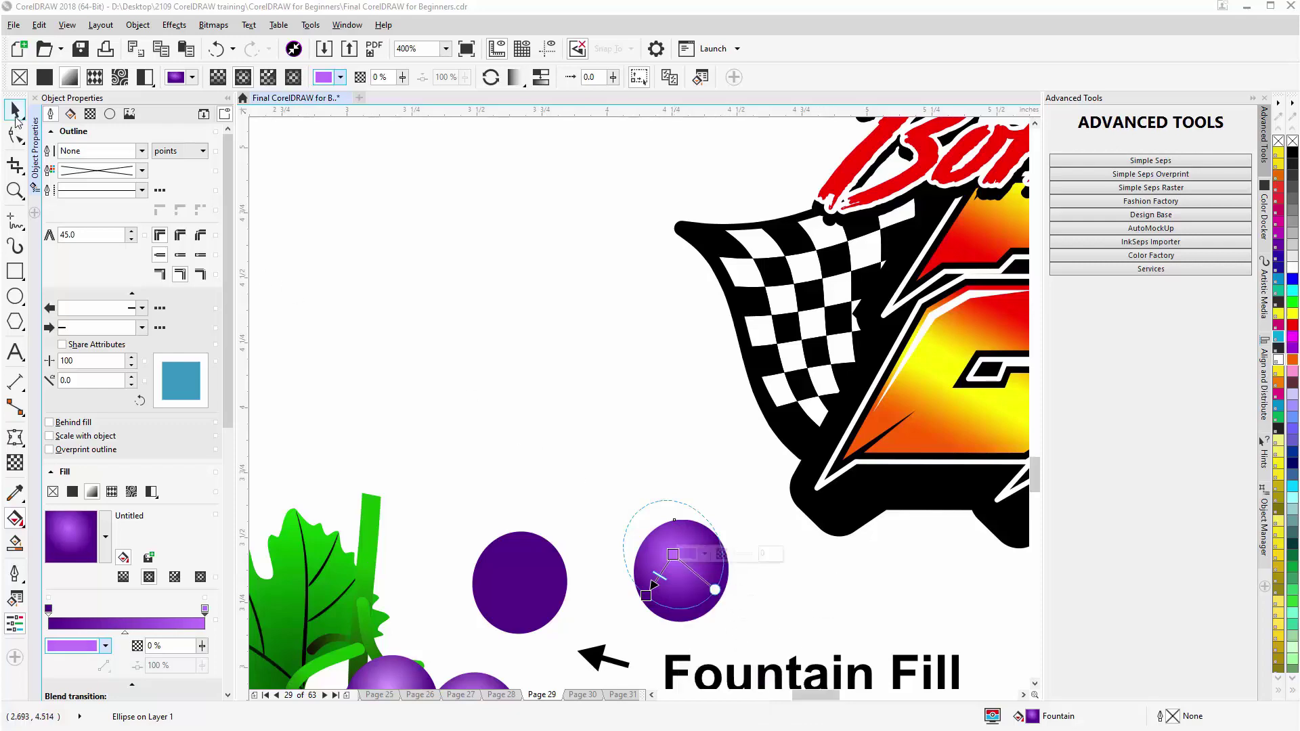
pyautogui.click(16, 118)
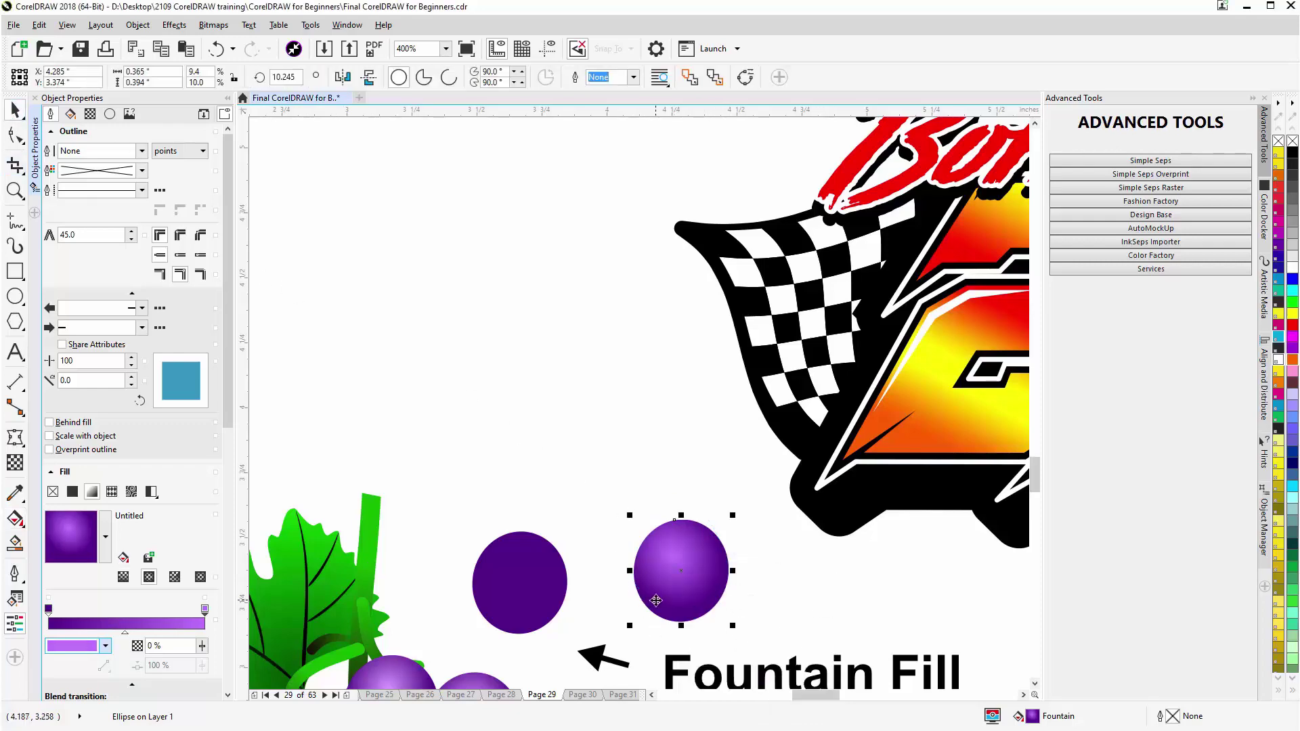
pyautogui.scroll(-4, 653, 598)
pyautogui.scroll(2, 616, 439)
pyautogui.scroll(1, 616, 439)
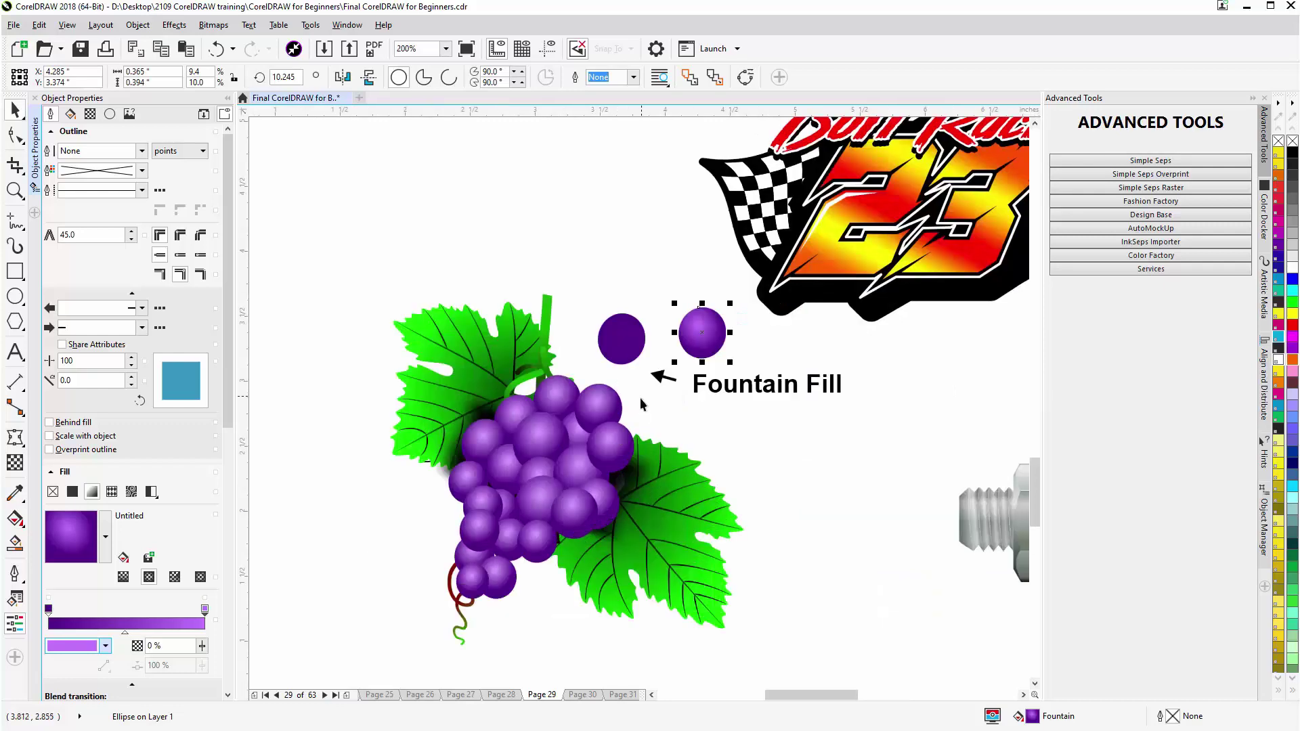